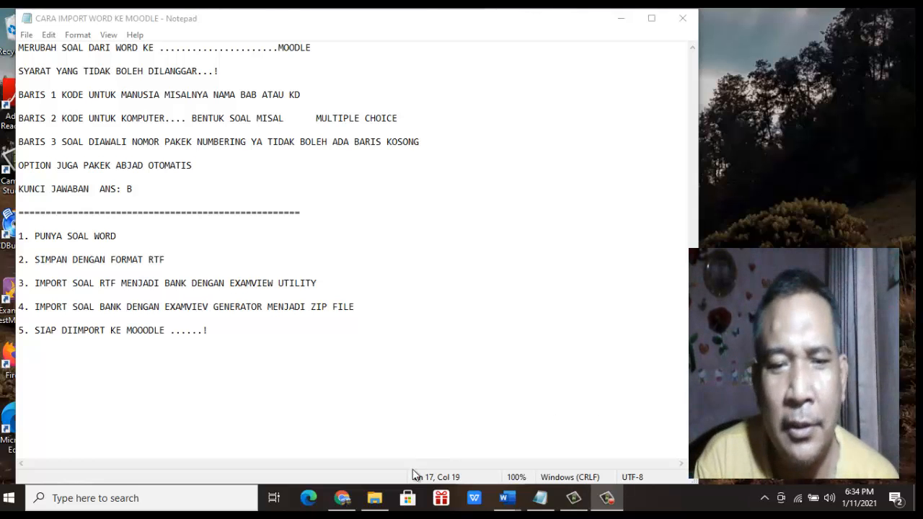
Switch to the browser and open the full course administration page of the Biologi 11 course
left_click(364, 458)
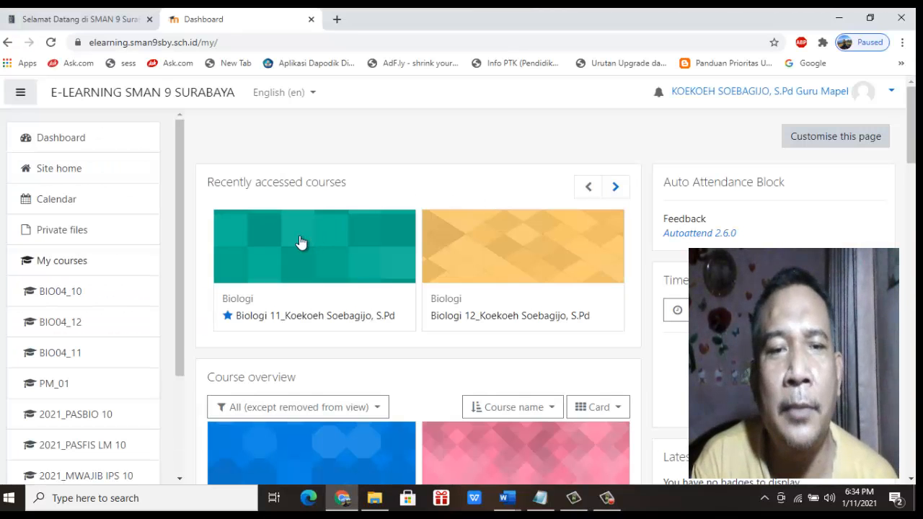
left_click(300, 236)
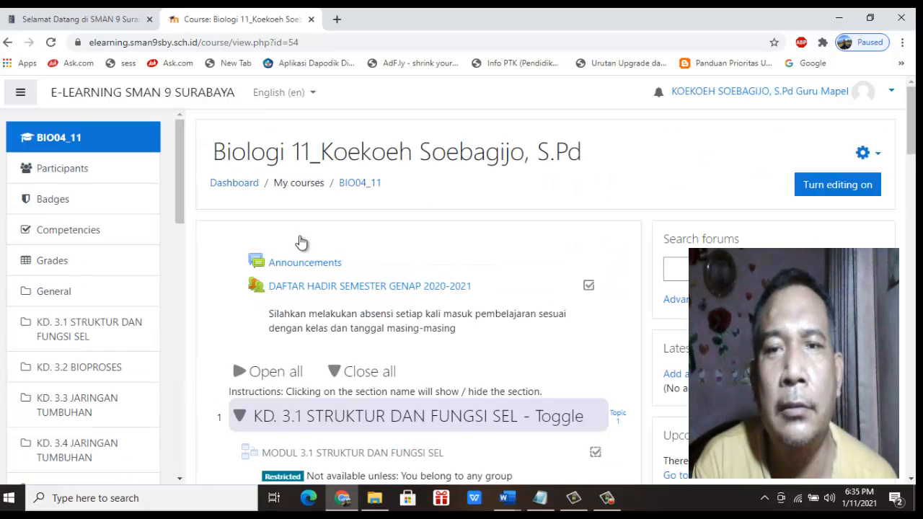
left_click(877, 155)
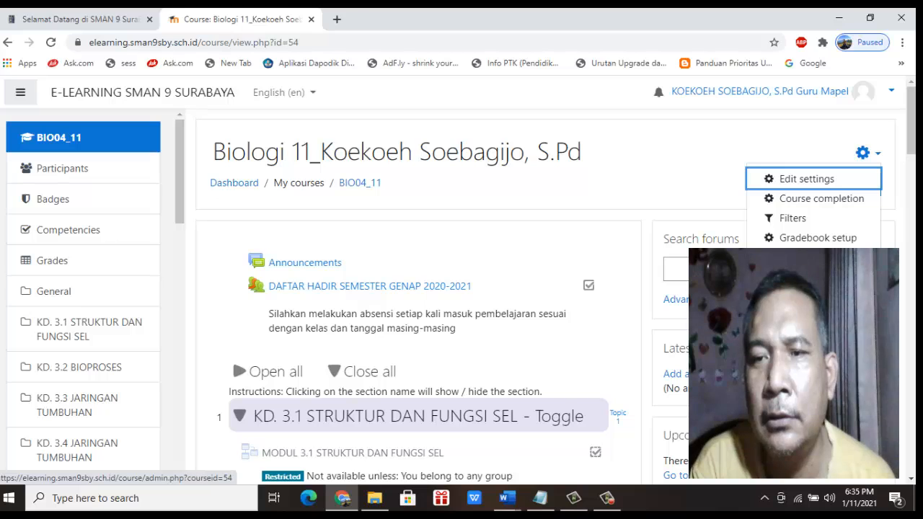
left_click(792, 257)
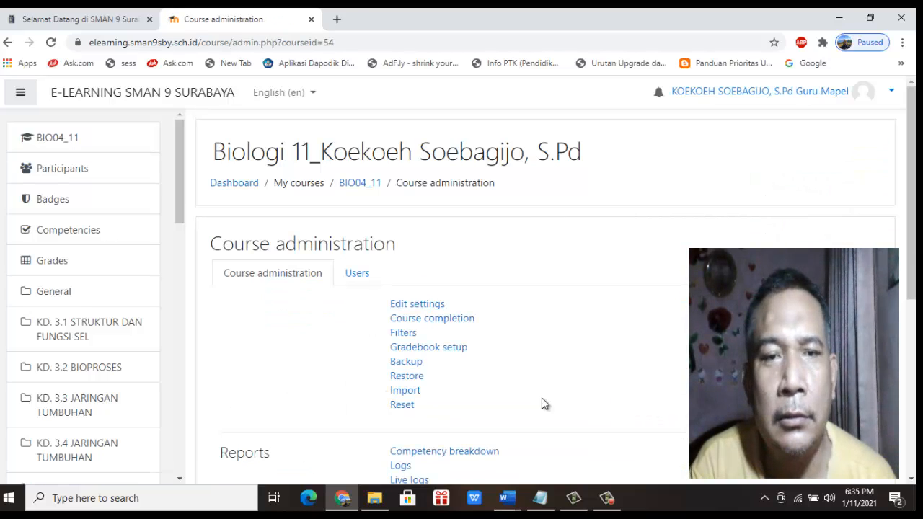
Open the Questions page of the course's question bank
left_click(910, 479)
scroll(549, 416, "down", 3)
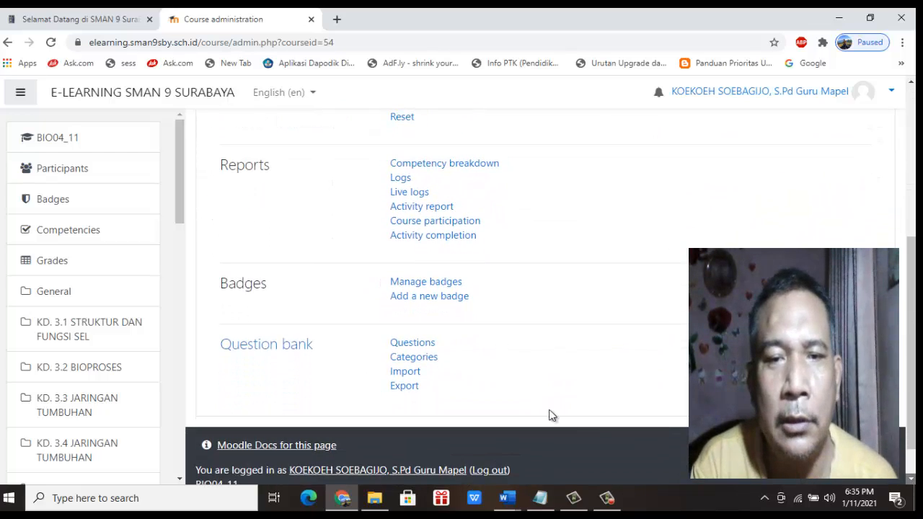
left_click(422, 346)
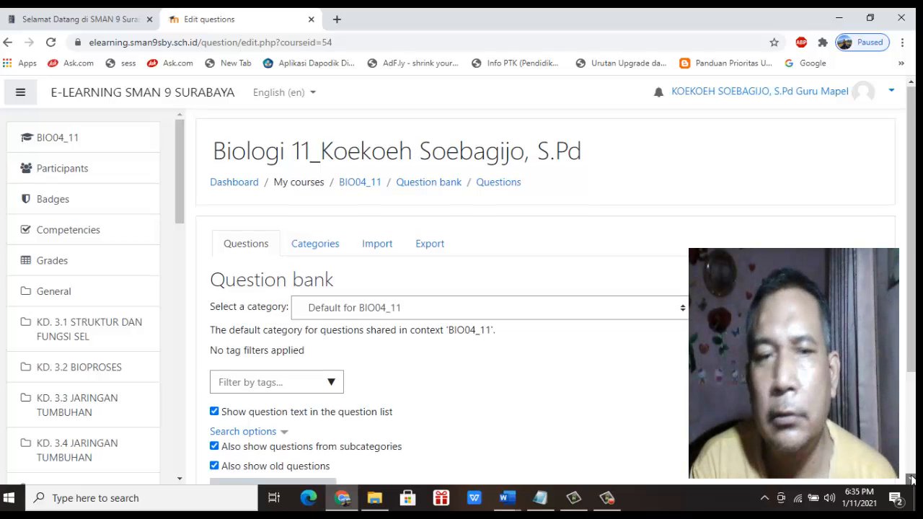
Start a new Multiple choice question and examine its form, including the general fields, choice settings and answer fields
scroll(394, 434, "down", 3)
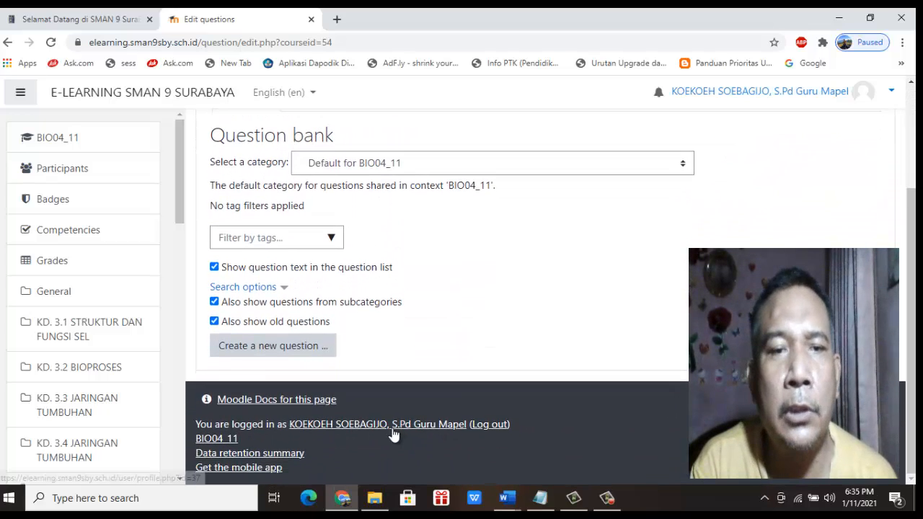
left_click(303, 352)
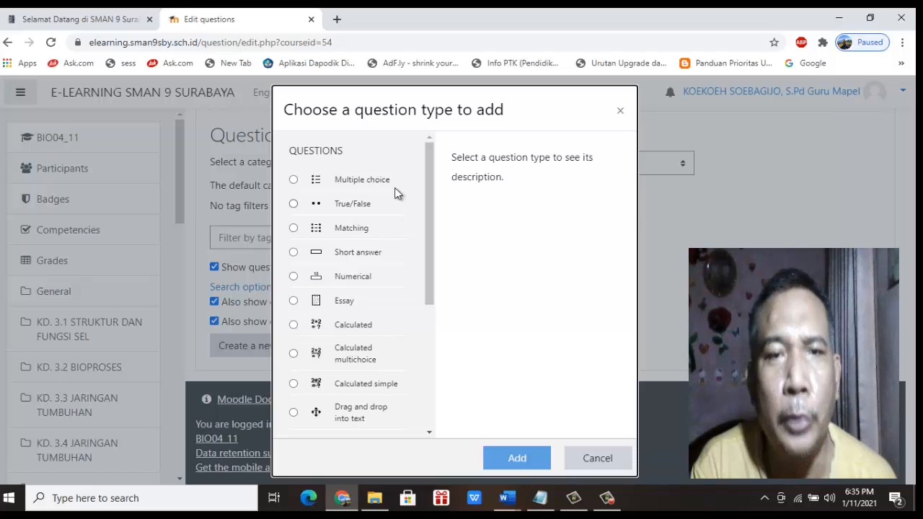
left_click(364, 187)
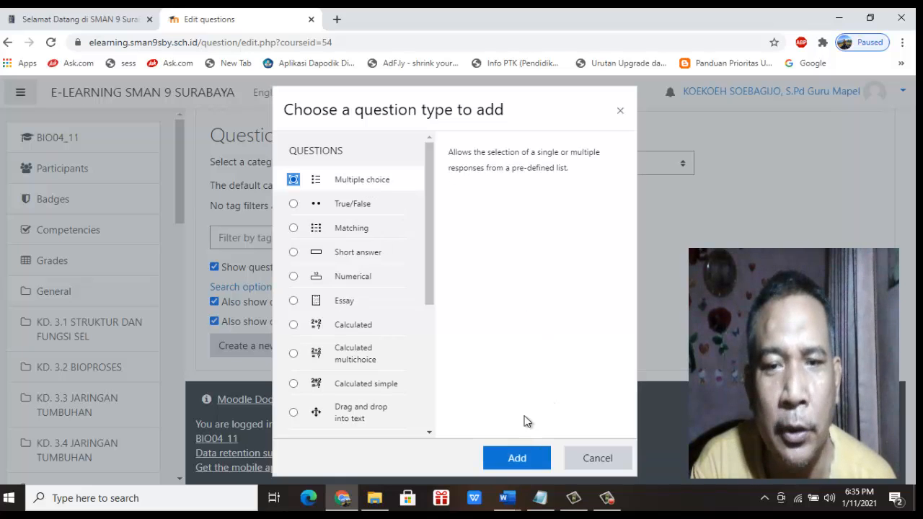
left_click(514, 458)
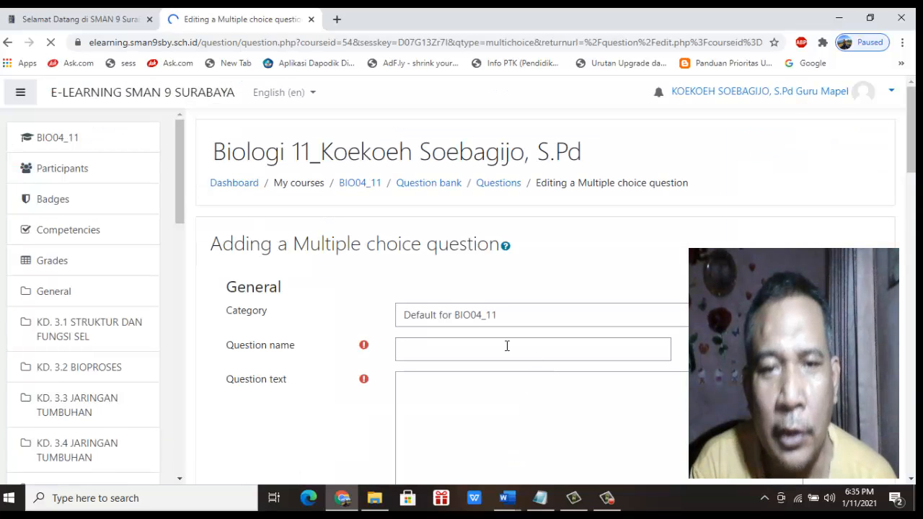
scroll(466, 350, "down", 5)
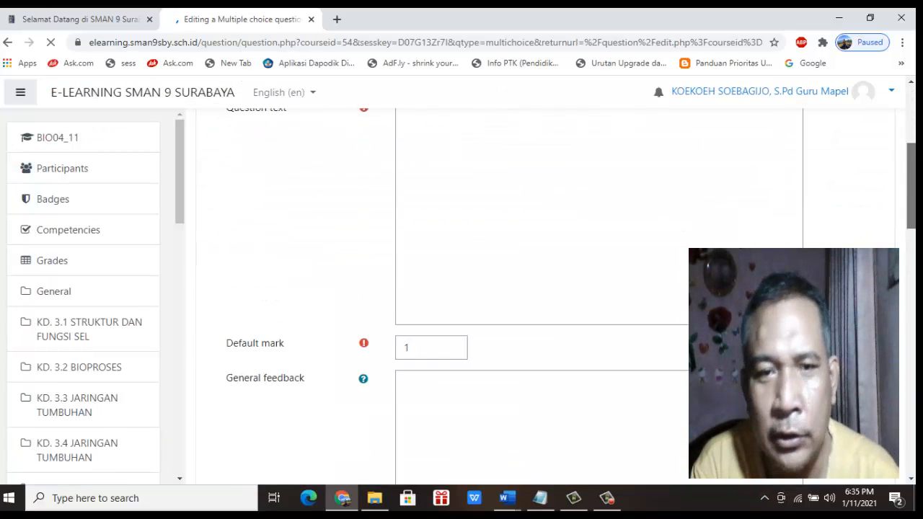
scroll(546, 206, "down", 5)
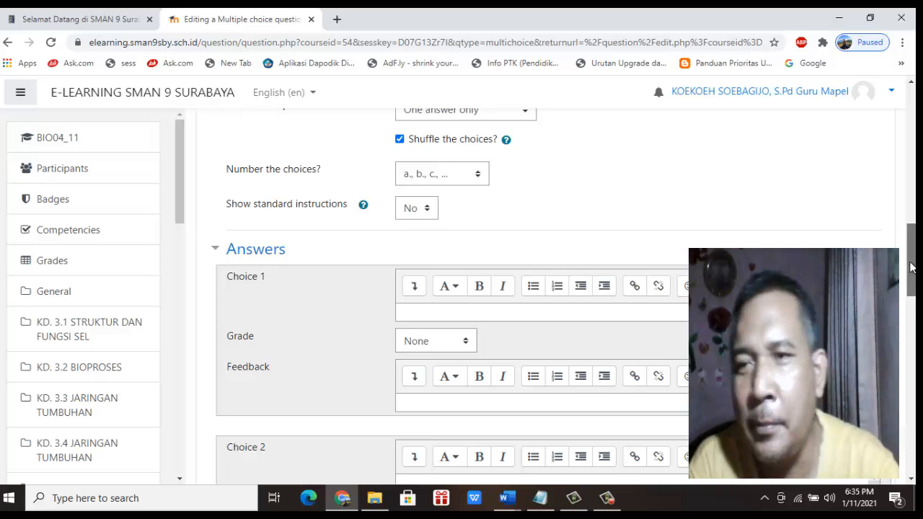
left_click_drag(910, 259, 911, 120)
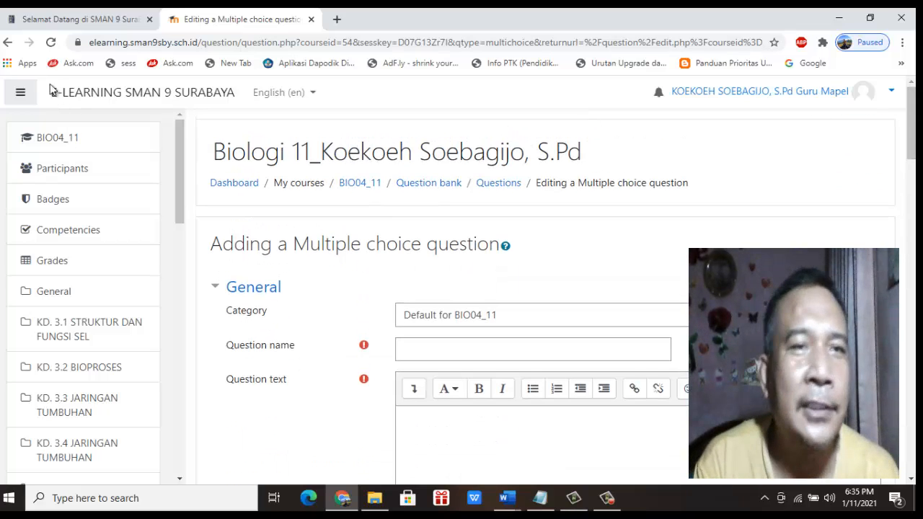
Leave the question form without saving and go back to the Biologi 11 course's main page
left_click(8, 43)
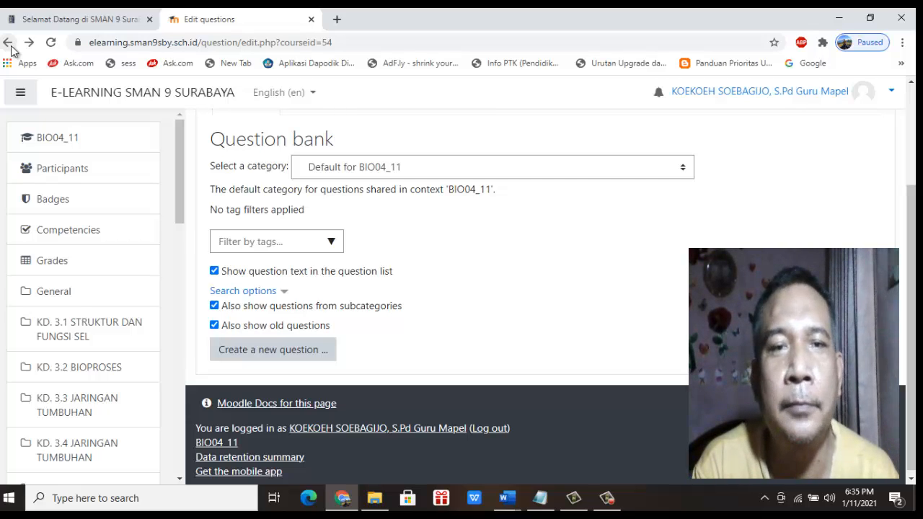
left_click(8, 43)
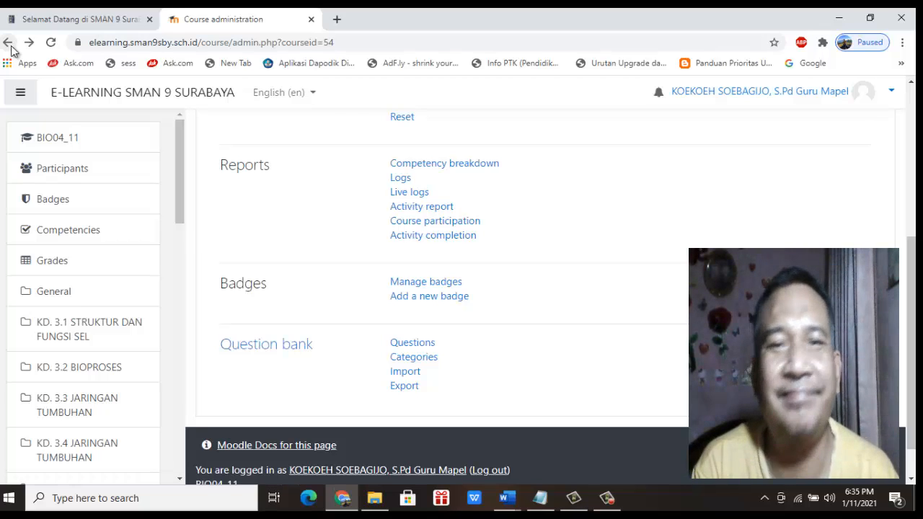
left_click(9, 44)
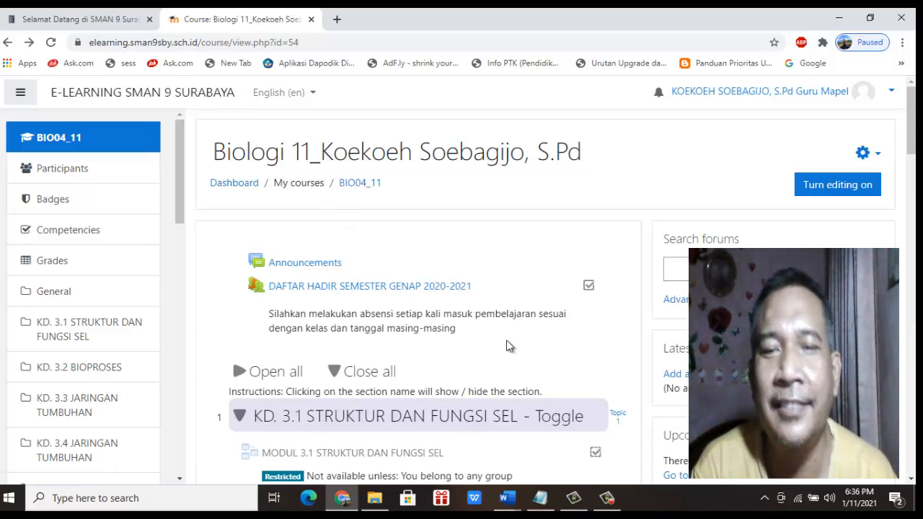
Switch to the Notepad notes and examine the title and the formatting rules for lines 1 to 3 of a question file
left_click(541, 498)
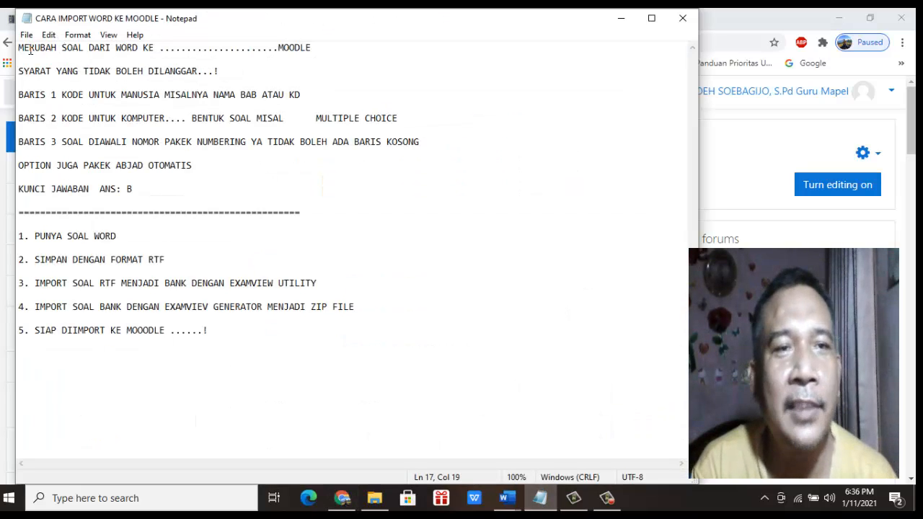
left_click_drag(20, 47, 279, 58)
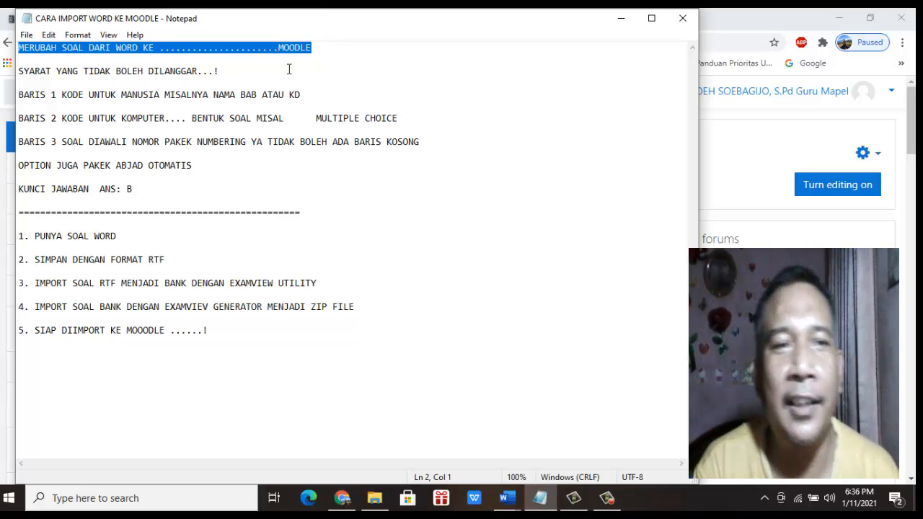
left_click(288, 70)
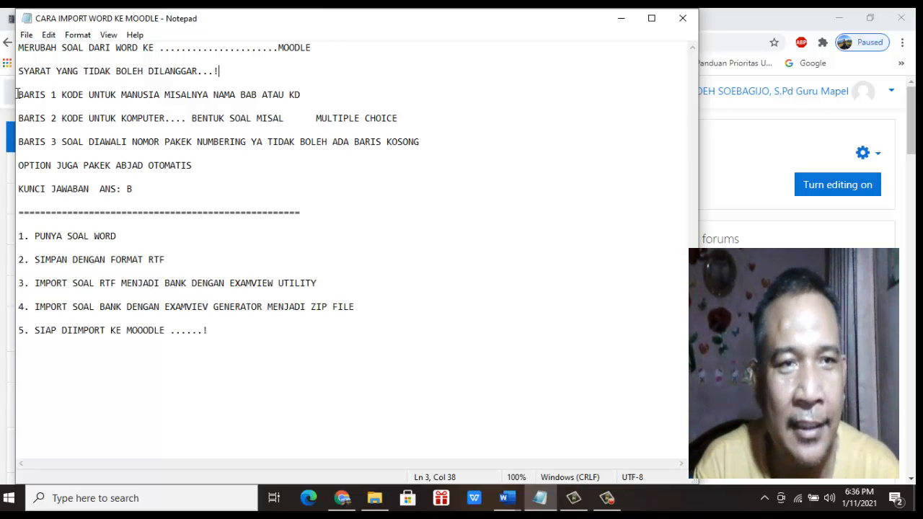
left_click_drag(19, 94, 320, 94)
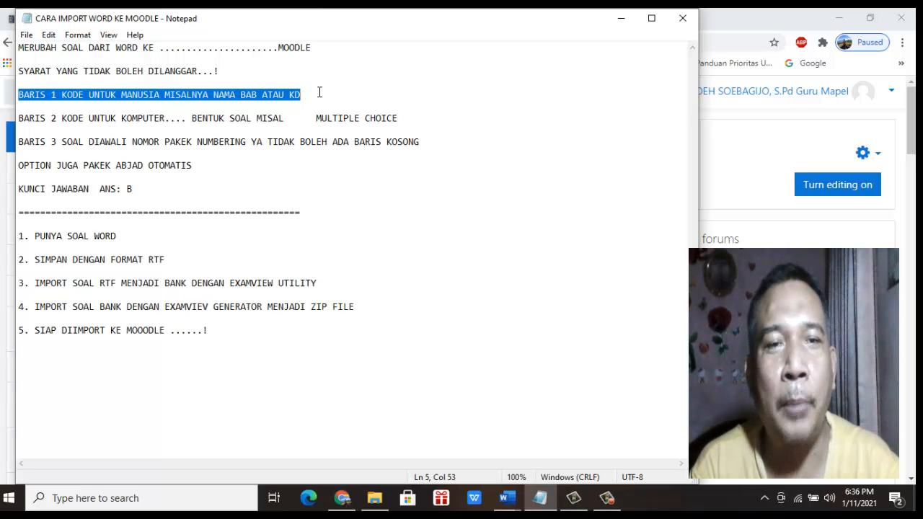
left_click_drag(319, 93, 404, 120)
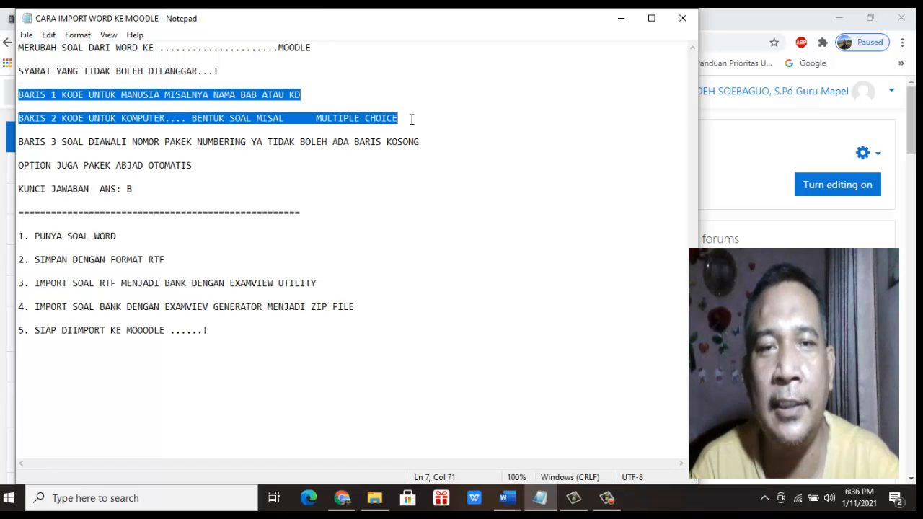
left_click_drag(409, 120, 423, 145)
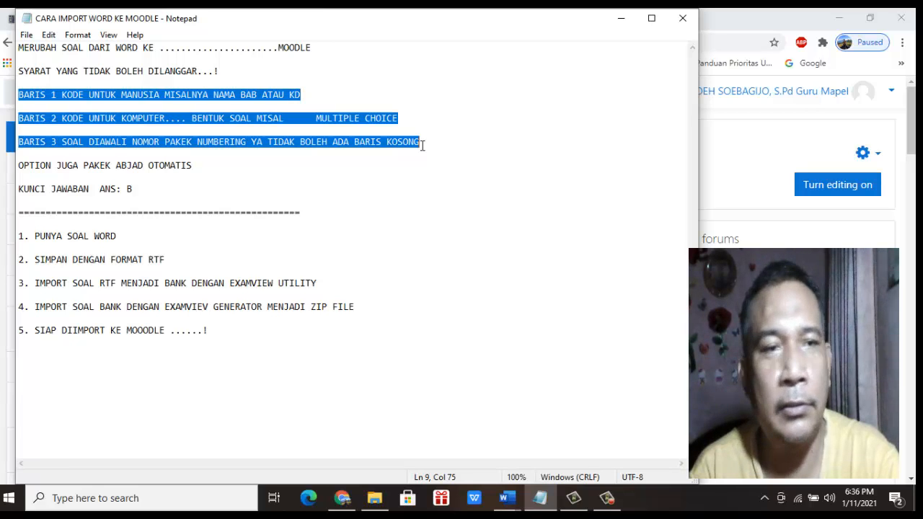
key("shift+Right")
key("shift+Right")
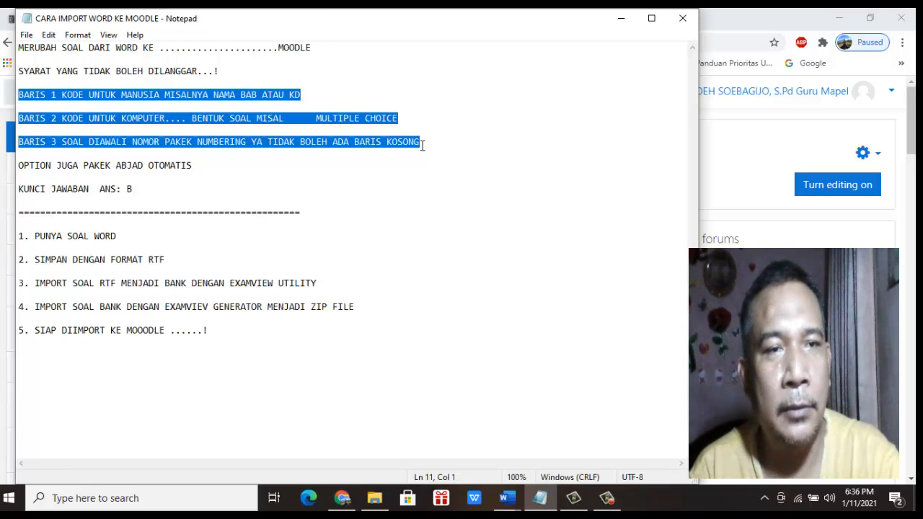
Examine the notes' rules for automatic option lettering and the answer key, and the numbered conversion steps
left_click(39, 165)
left_click_drag(19, 166, 198, 164)
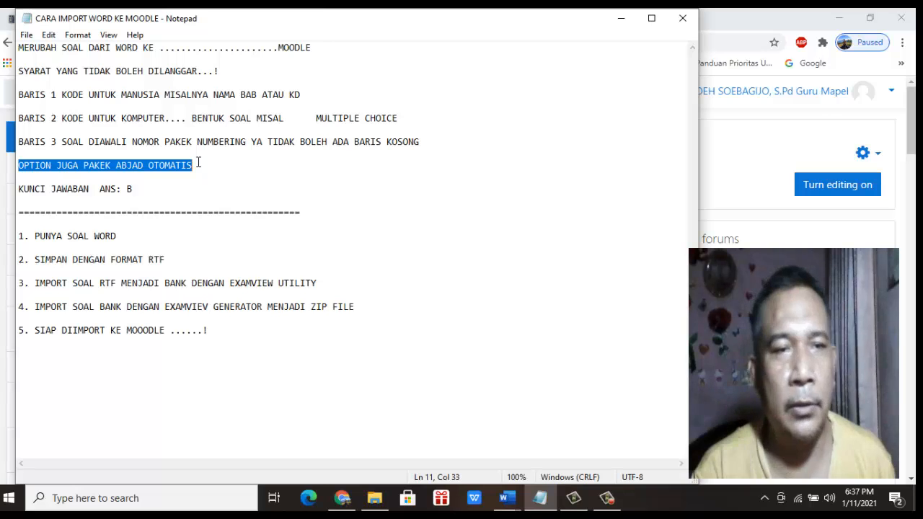
left_click(153, 193)
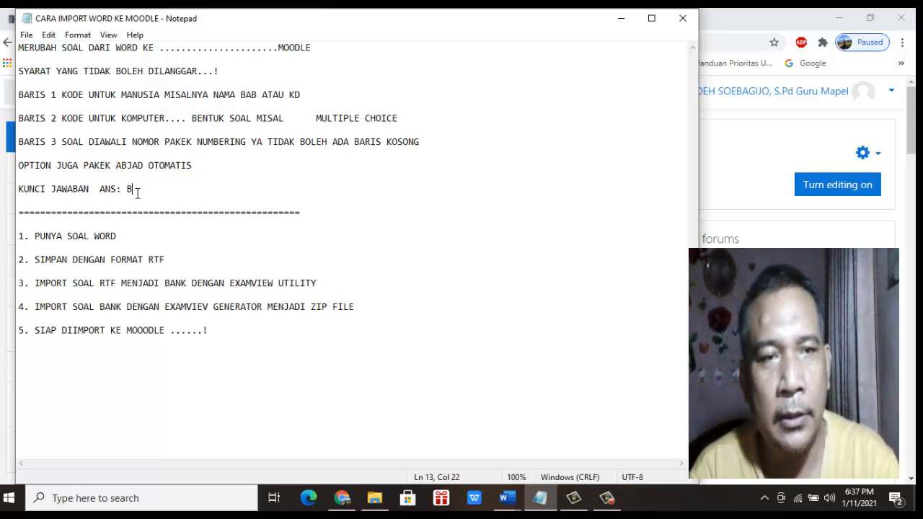
left_click_drag(134, 190, 12, 192)
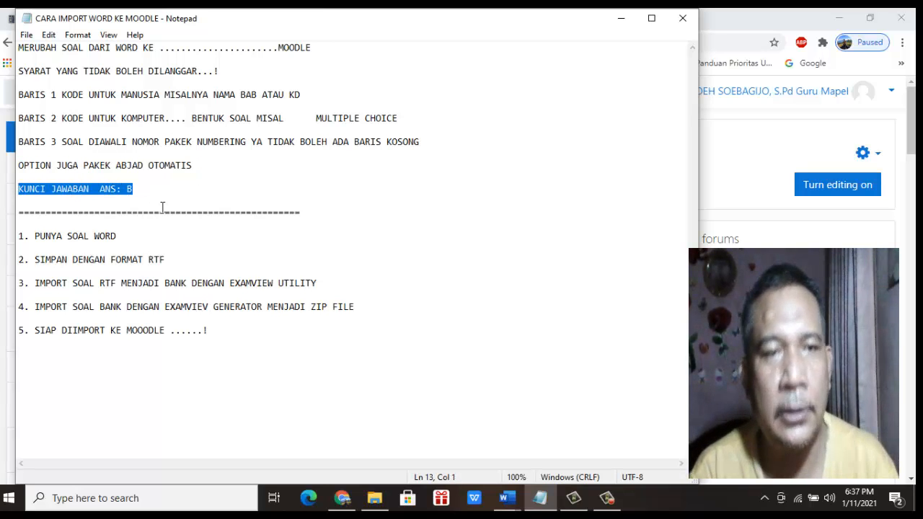
left_click(157, 243)
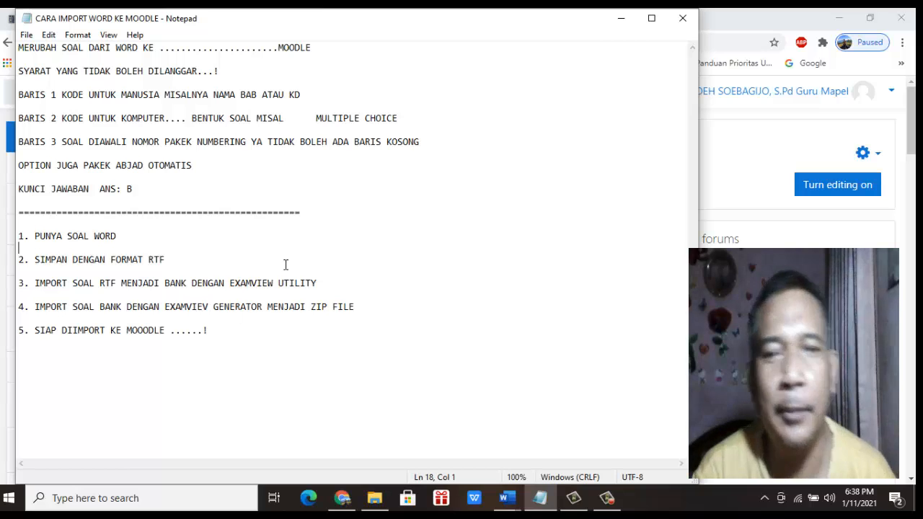
Put the Notepad notes away, switch to the blank Word document and enter UH KD 3.8 S PERNAPASAN as the first line
left_click(622, 24)
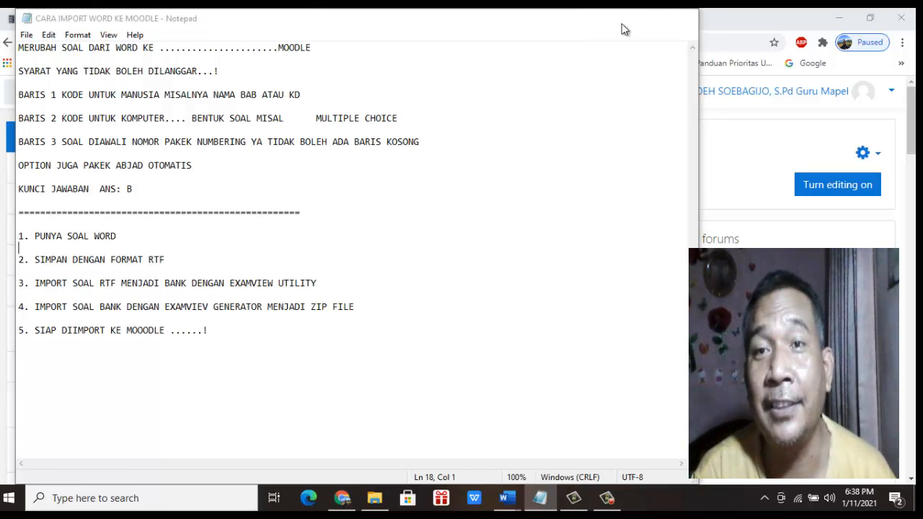
left_click(513, 503)
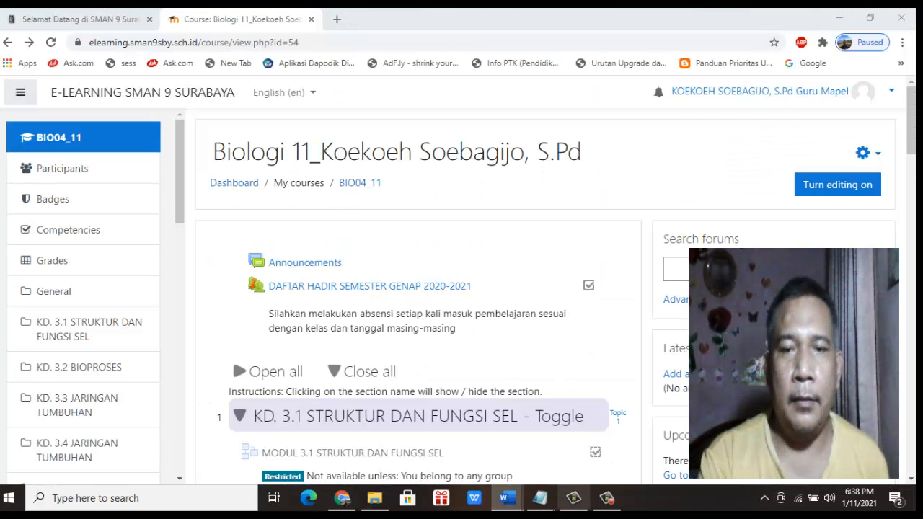
left_click(507, 498)
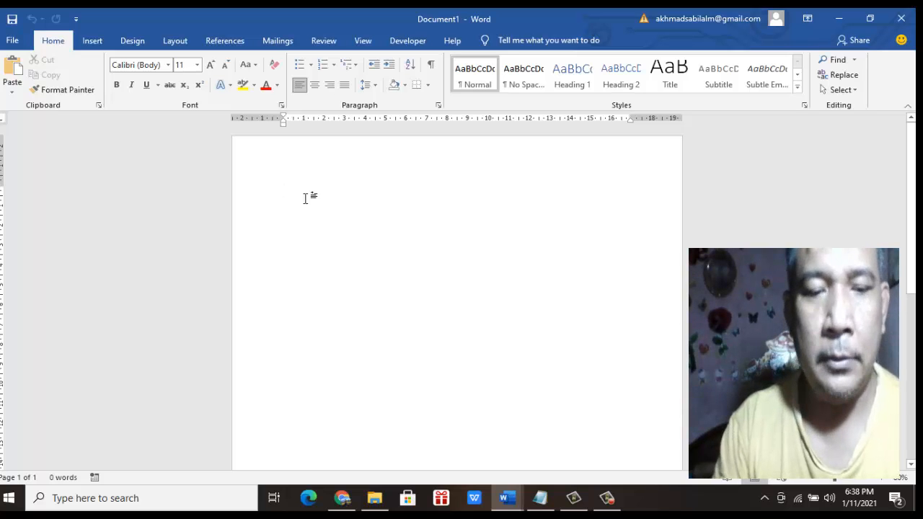
type("U")
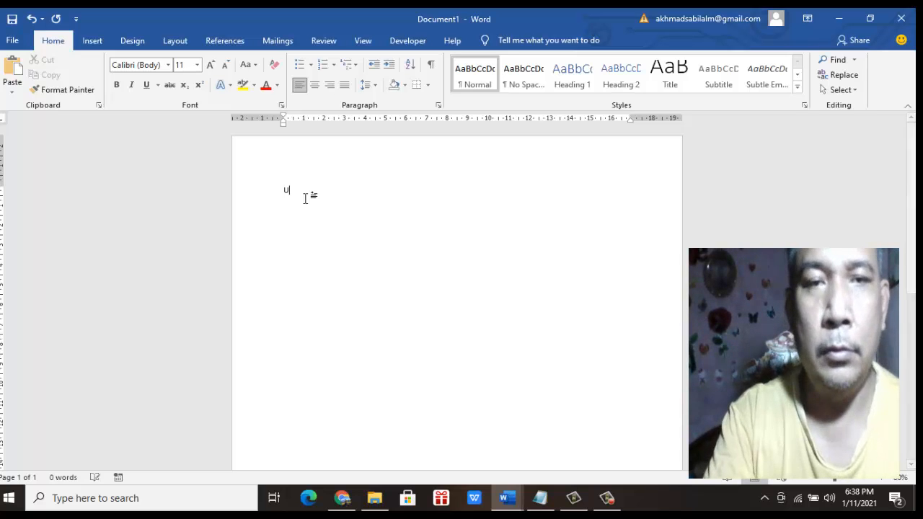
type("H K")
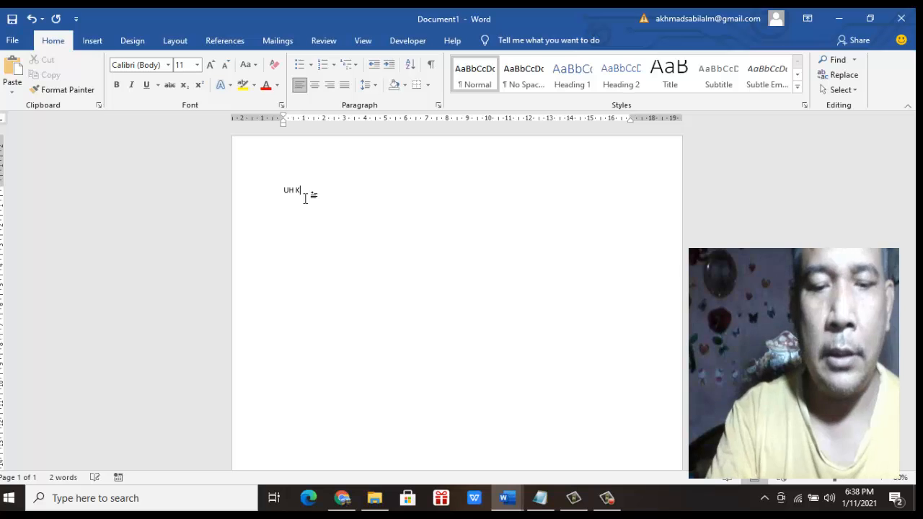
type("D 3")
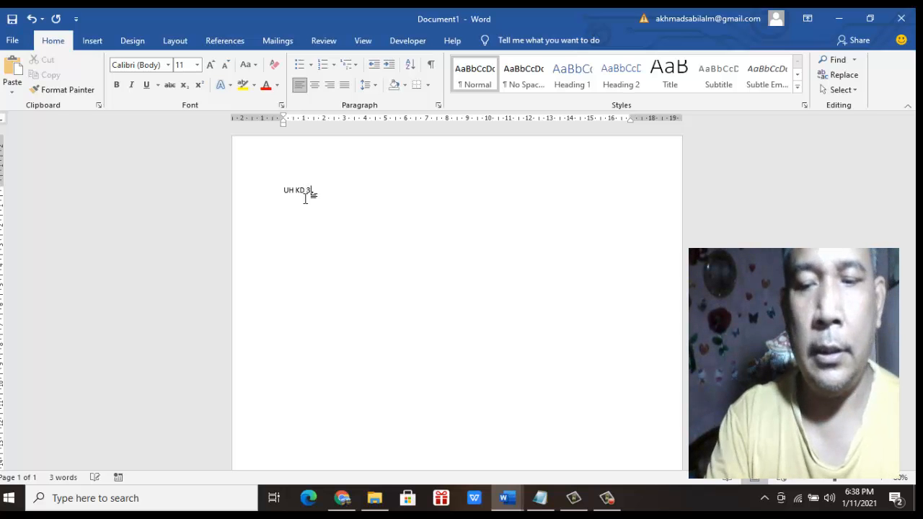
type(".8 S ")
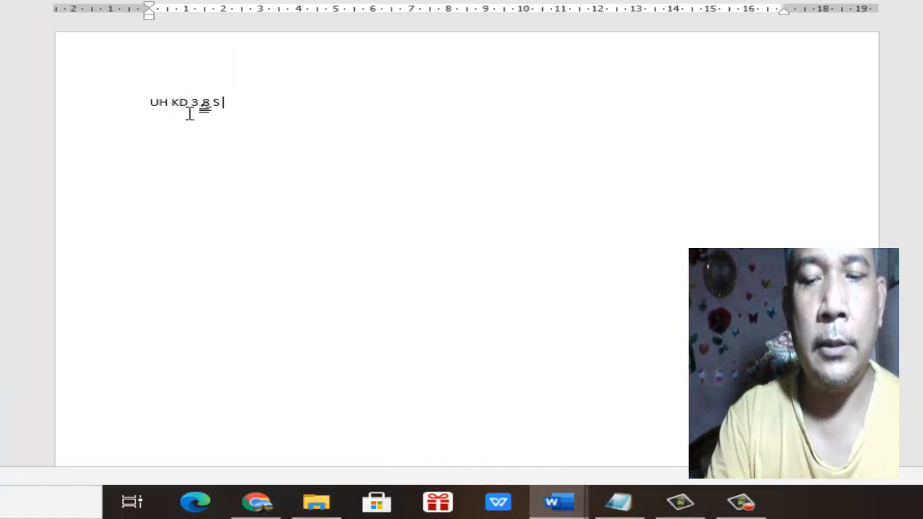
type("PERNAPA")
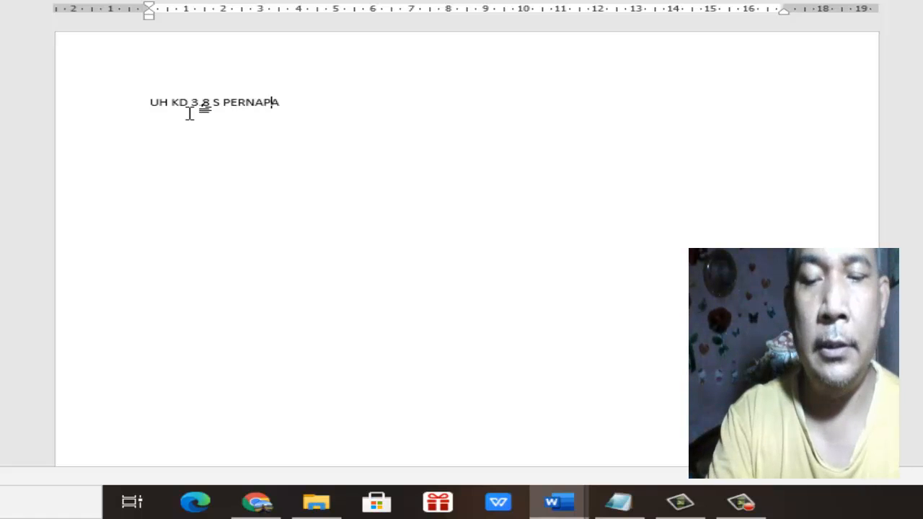
type("SAN")
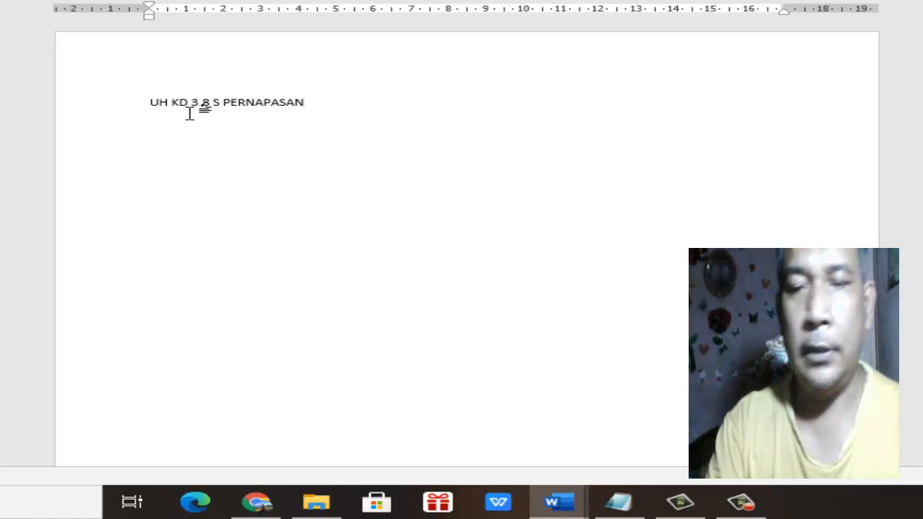
key("Return")
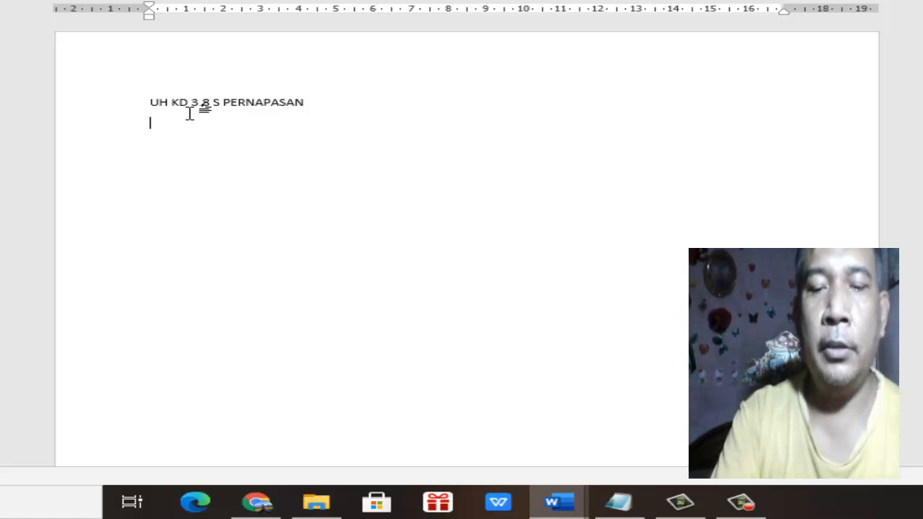
Enter MULTIPLE CHOICE as the second line, directly below the chapter title
type("MUL")
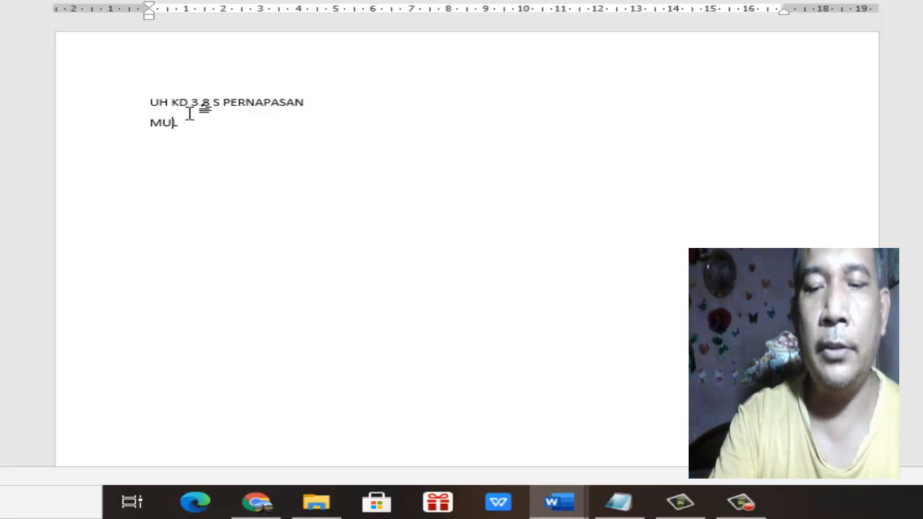
type("TIPLE")
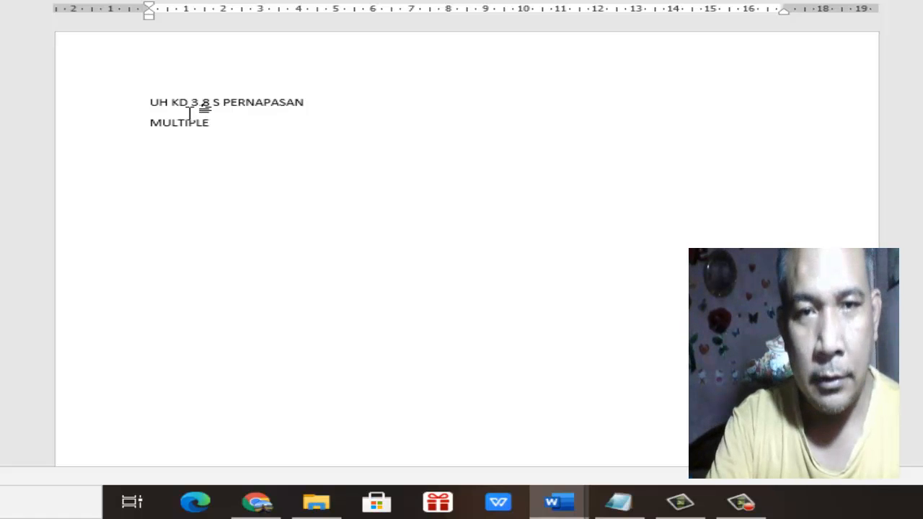
type(" CHOI")
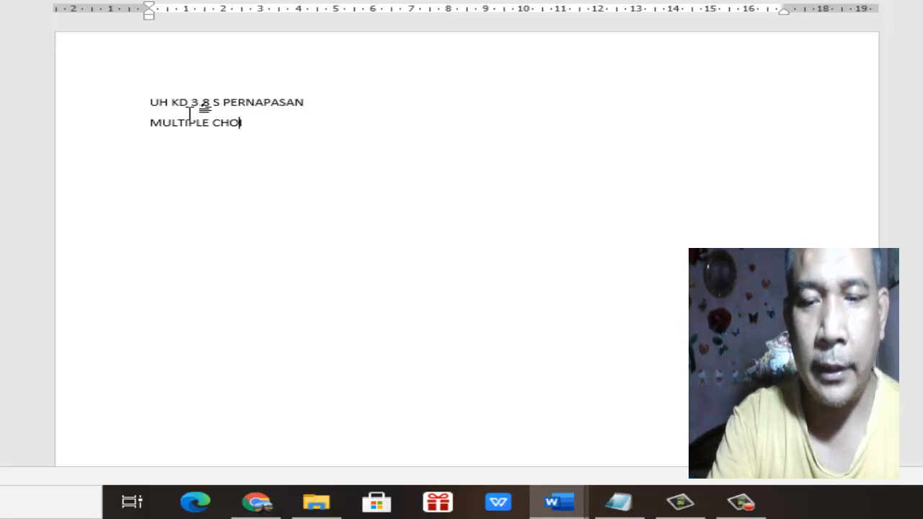
type("CE")
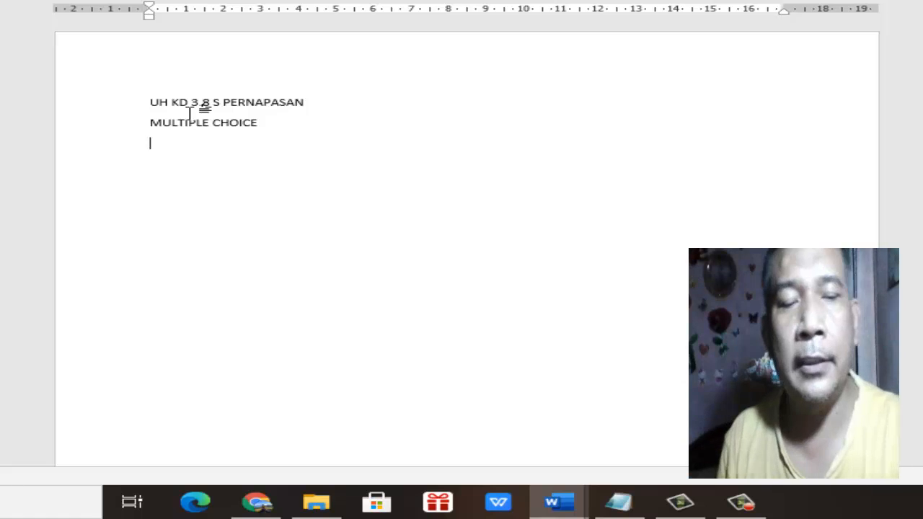
Start an automatic numbered list at 1. on the third line and shift its first-line indent flush with the page margin
type("1.")
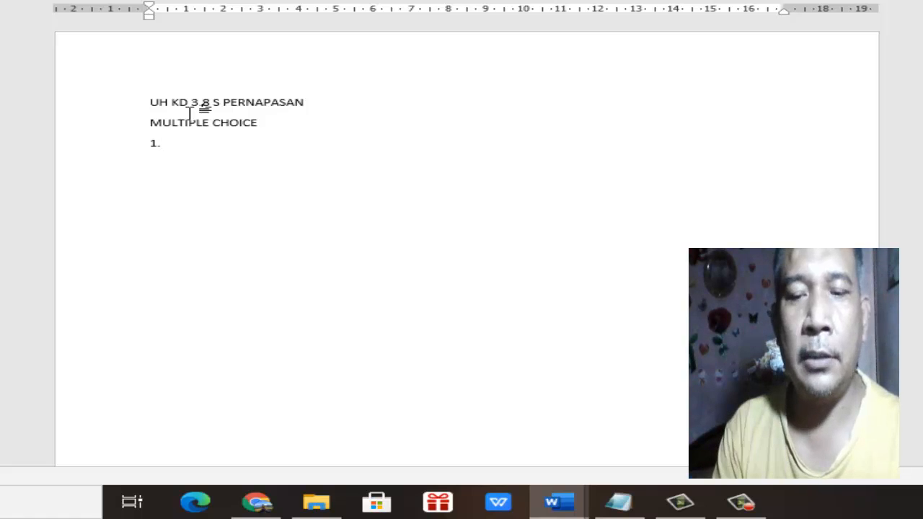
key("Tab")
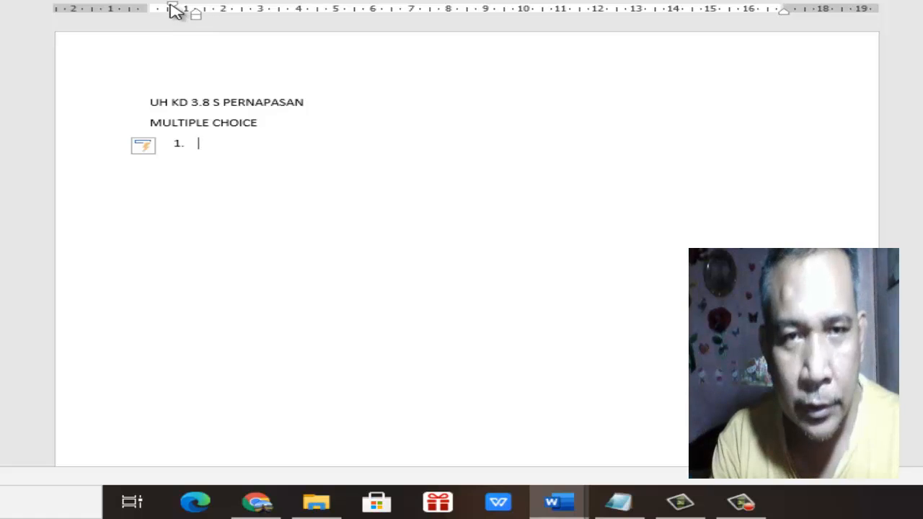
mouse_move(174, 6)
left_mouse_down()
mouse_move(140, 10)
mouse_move(160, 9)
mouse_move(148, 9)
left_mouse_up()
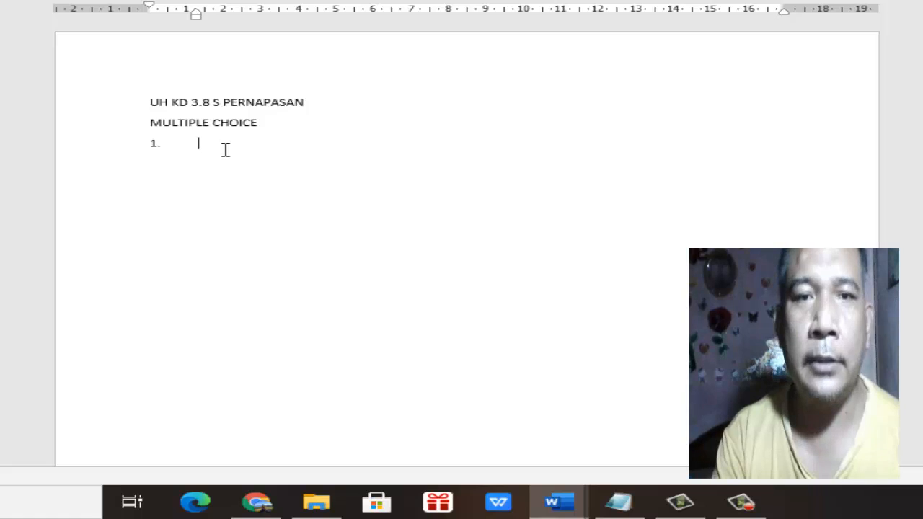
Fill numbered items 1 to 12 with the placeholder question text H
type("H")
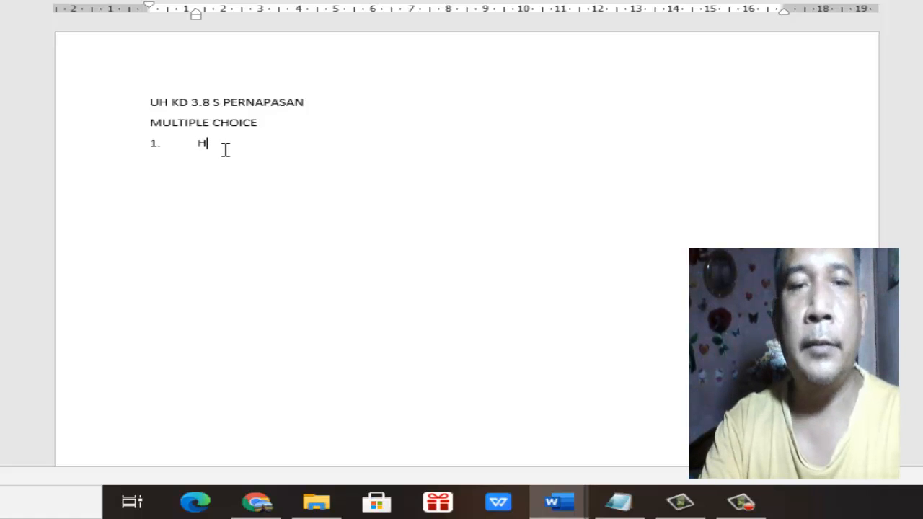
key("Return")
type("H")
key("Return")
type("H")
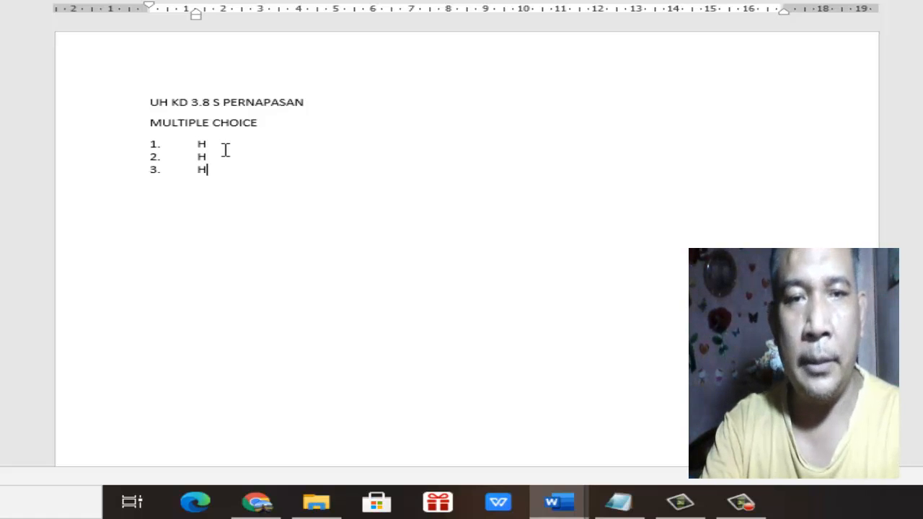
key("Return")
type("H")
key("Return")
type("H")
key("Return")
type("H")
key("Return")
type("H")
key("Return")
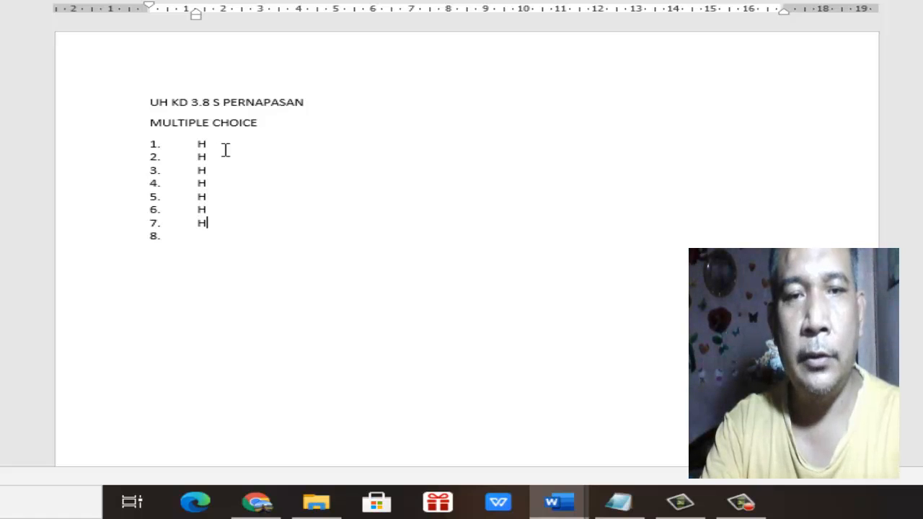
type("H H")
key("Return")
type("H")
key("Return")
type("H")
key("Return")
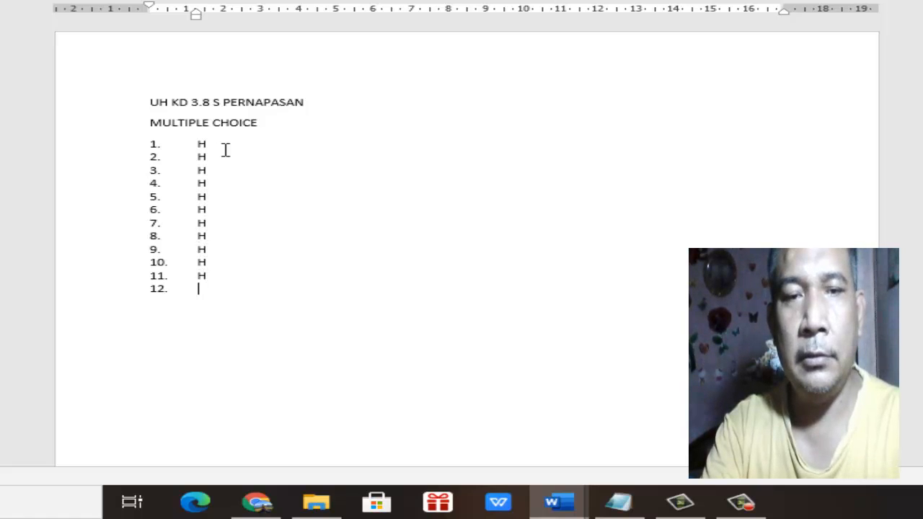
type("H")
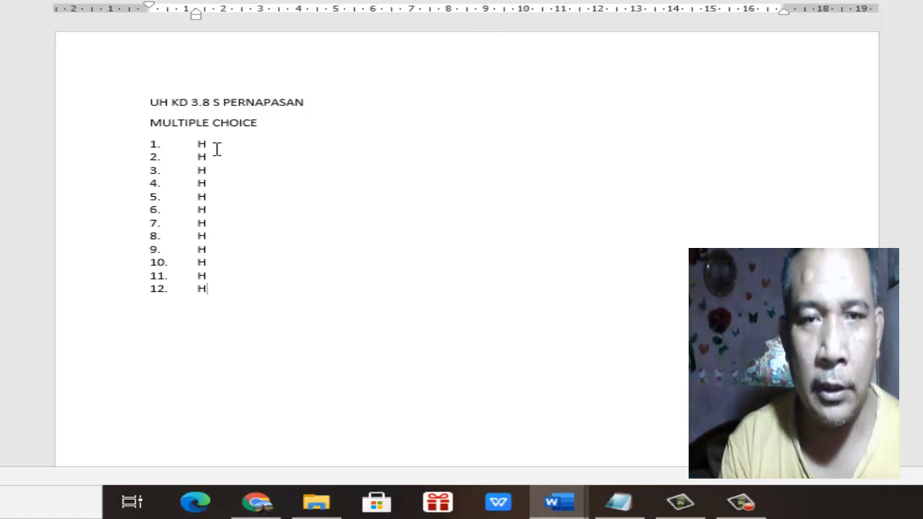
Extend question 1's text to HNNNNNN and add an unnumbered line directly beneath it
type("NNNNNN")
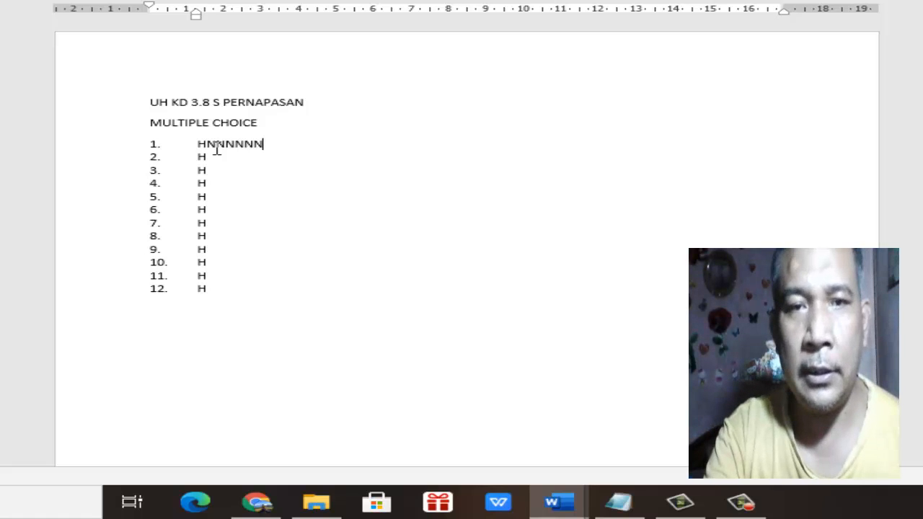
key("Return")
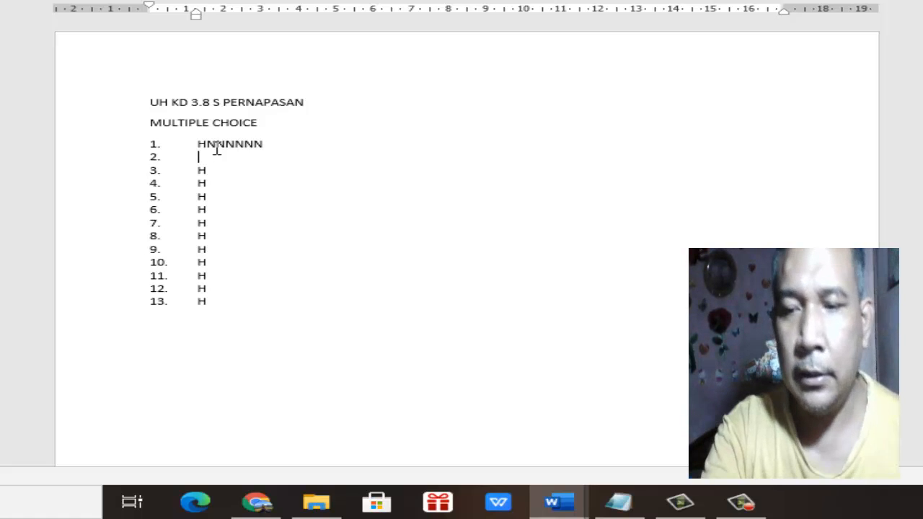
key("BackSpace")
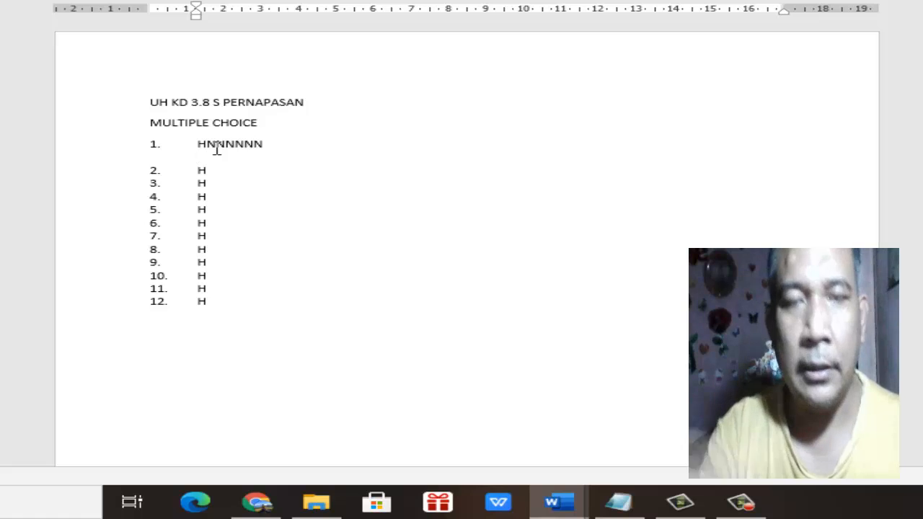
Create an automatically lettered list of options A to E under question 1, each with the placeholder text F
type("A")
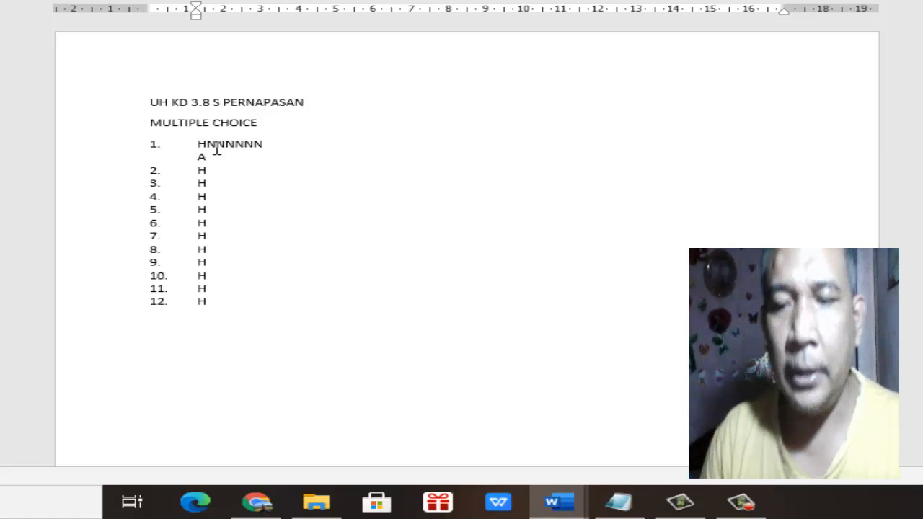
type(".")
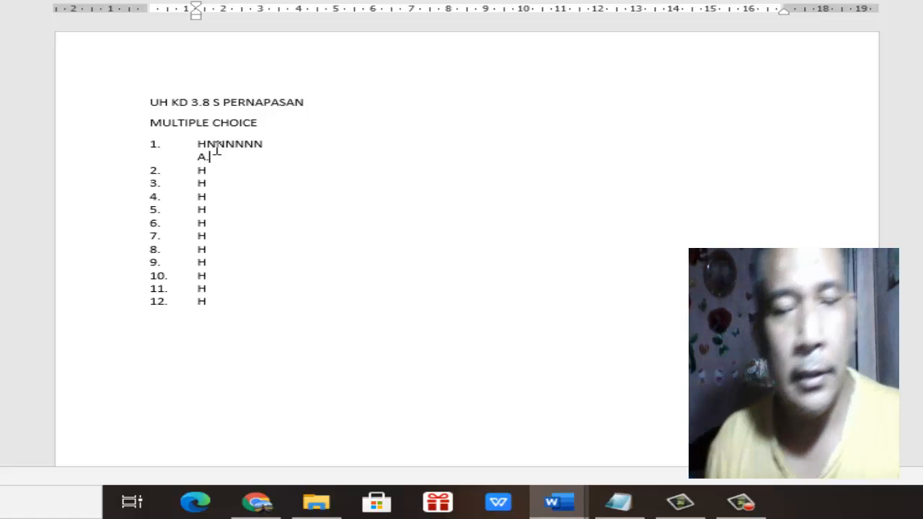
key("Tab")
type("H")
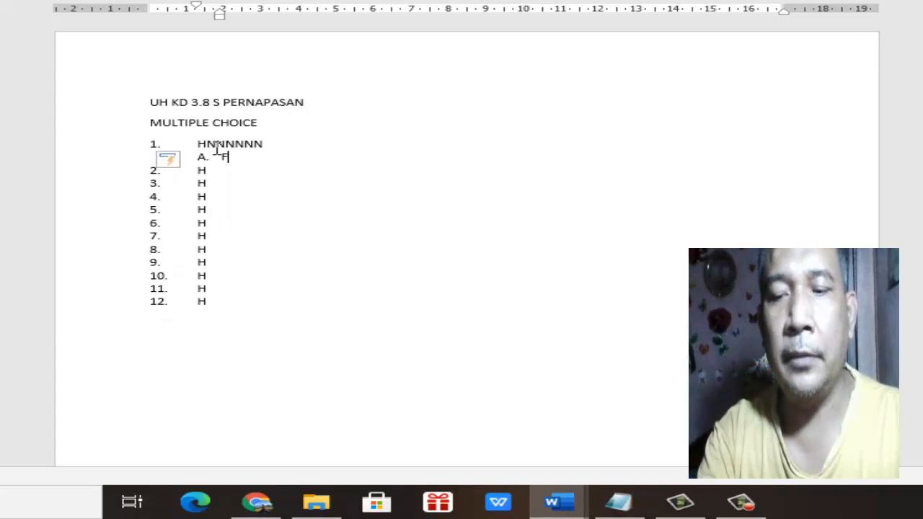
key("Return")
type("F")
key("Return")
type("F")
key("Return")
type("F")
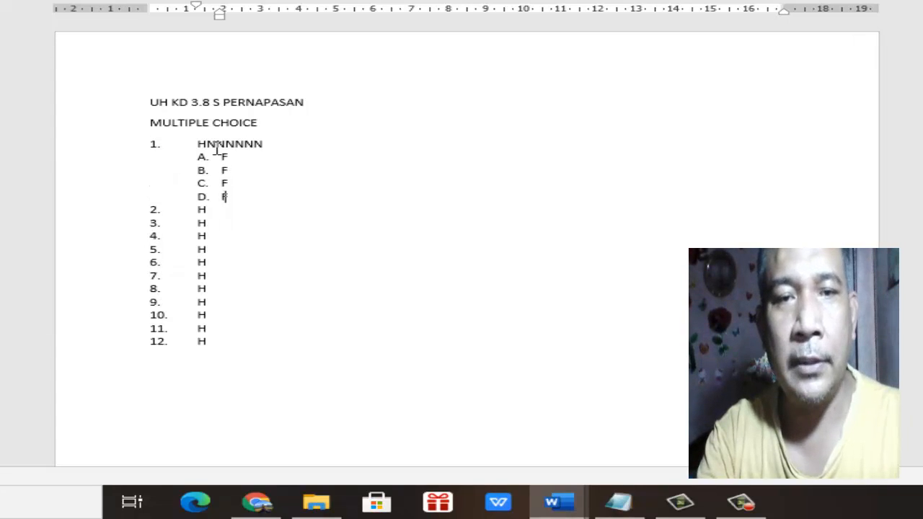
key("Return")
type("F")
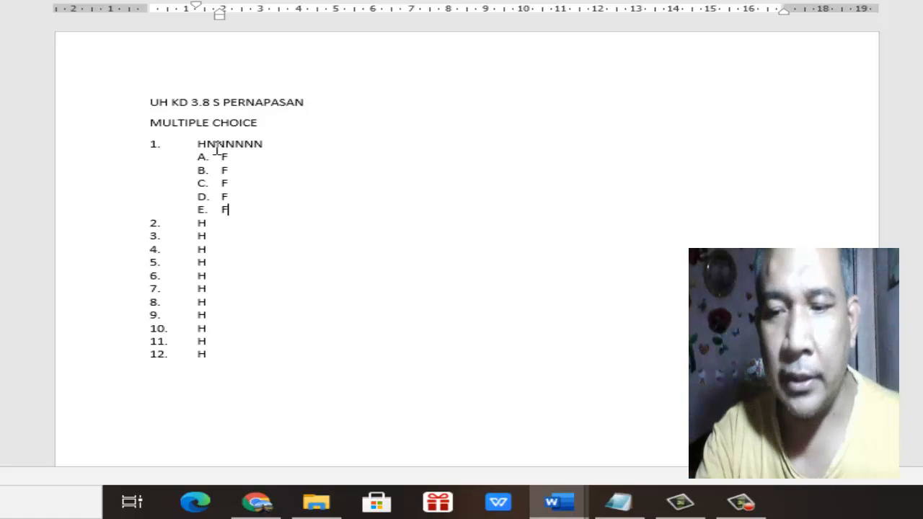
Add an unlettered line reading ANS: D beneath question 1's options, indented level with the option letters
key("Return")
key("BackSpace")
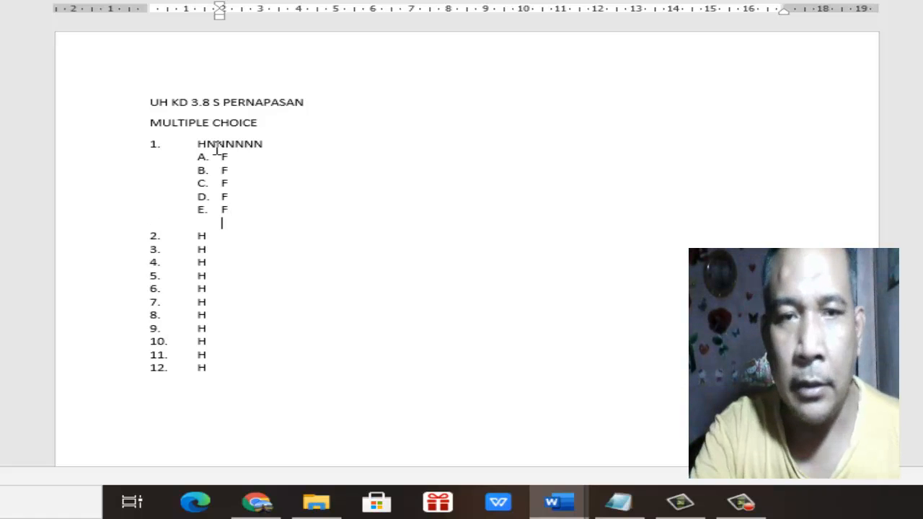
key("BackSpace")
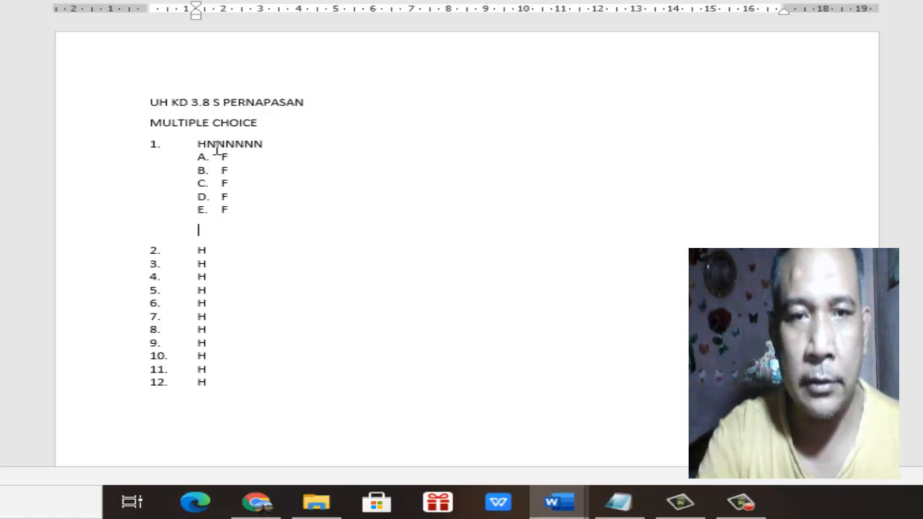
type("A")
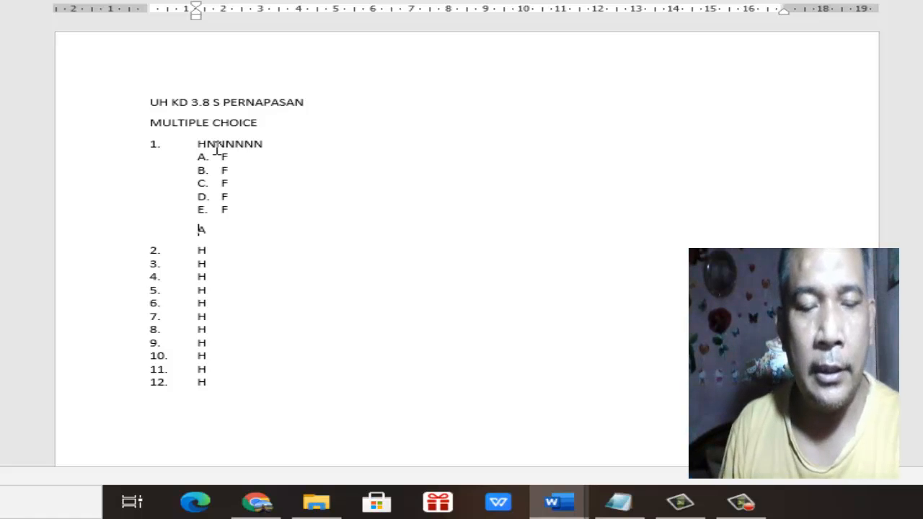
type("NS")
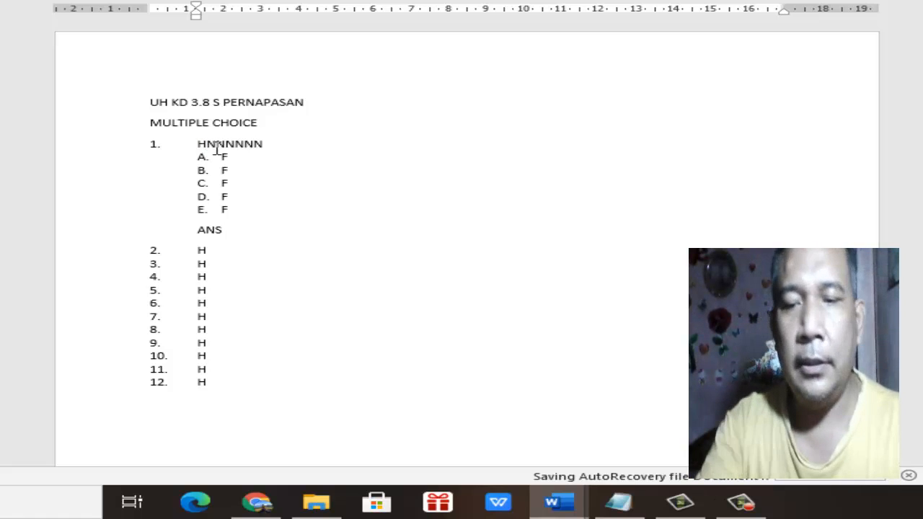
type(":")
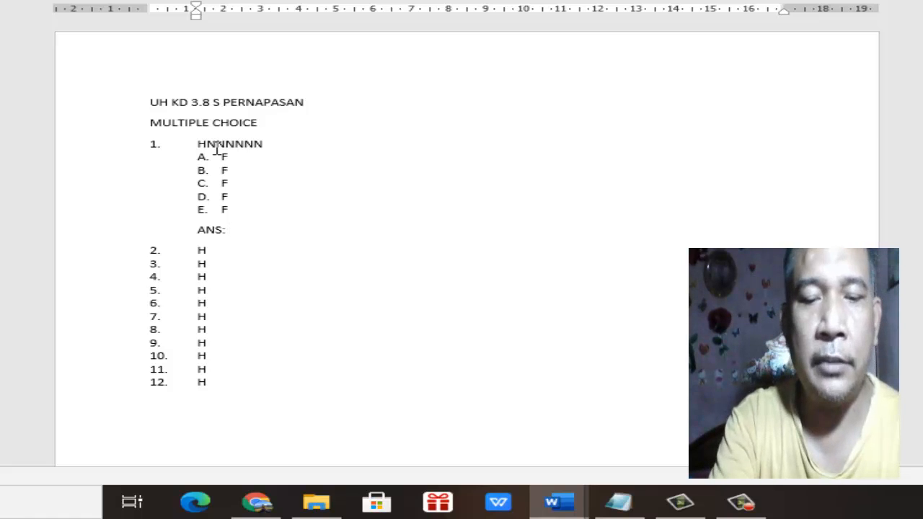
type(" D")
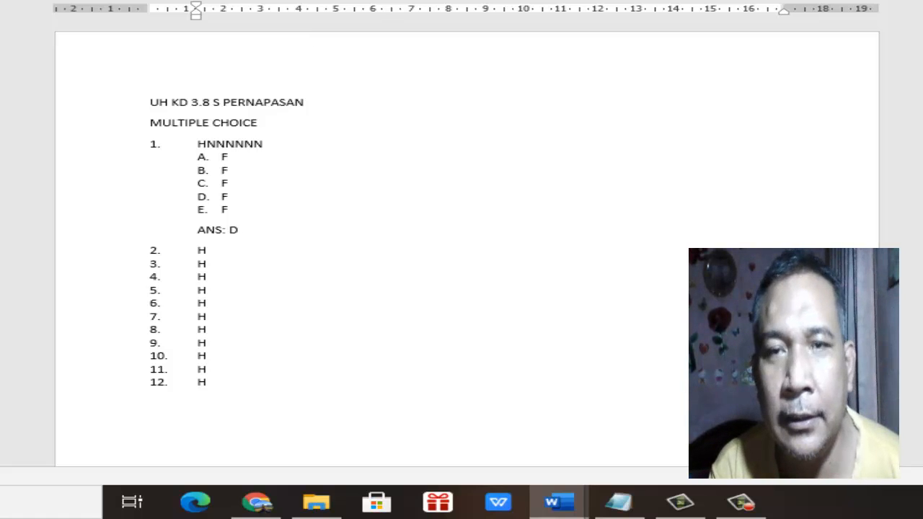
Close the practice document without saving it and switch to the prepared UH KD 3.8 SISTEM PERNAPASAN question document
key("alt+F4")
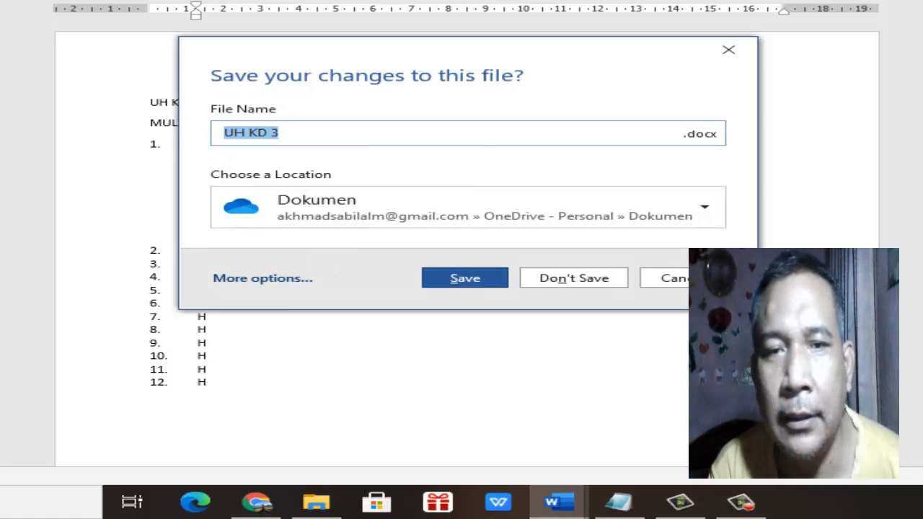
left_click(574, 278)
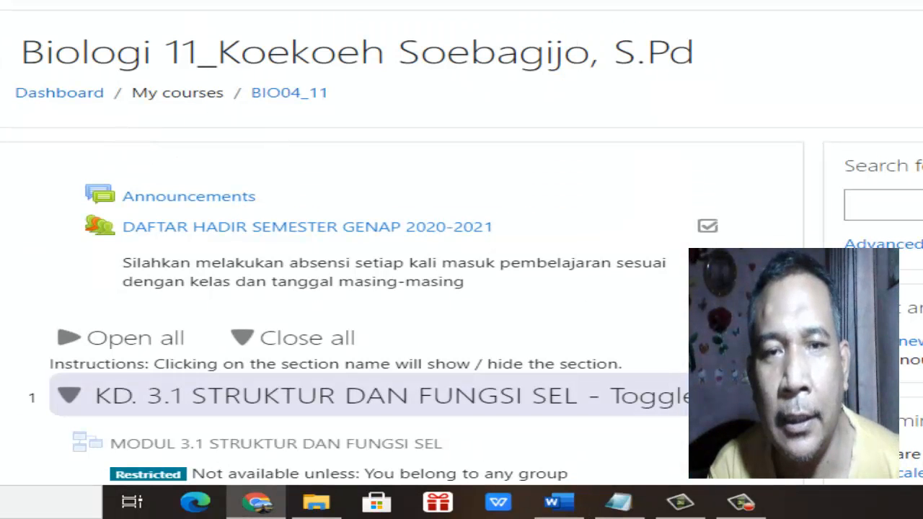
left_click(566, 501)
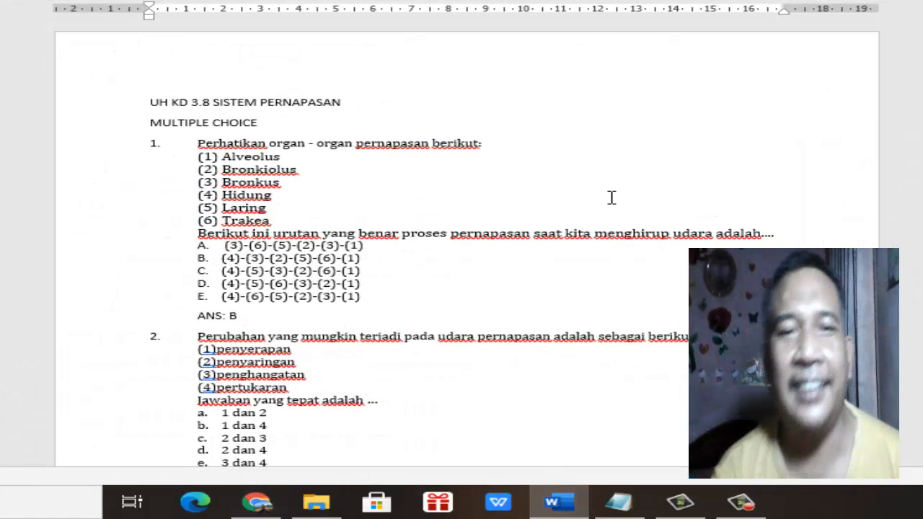
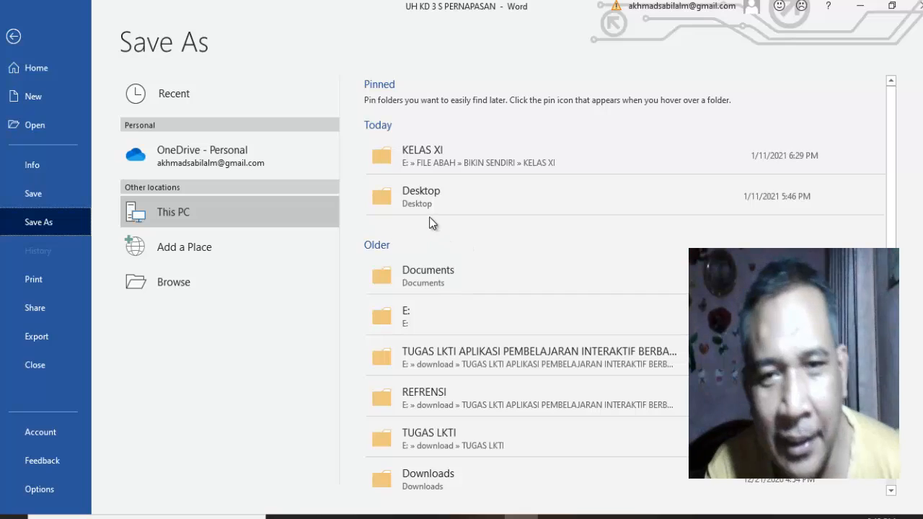
Save a copy of the question document to the Desktop as UH KD 3 S PERNAPASAN in Rich Text Format
left_click(428, 209)
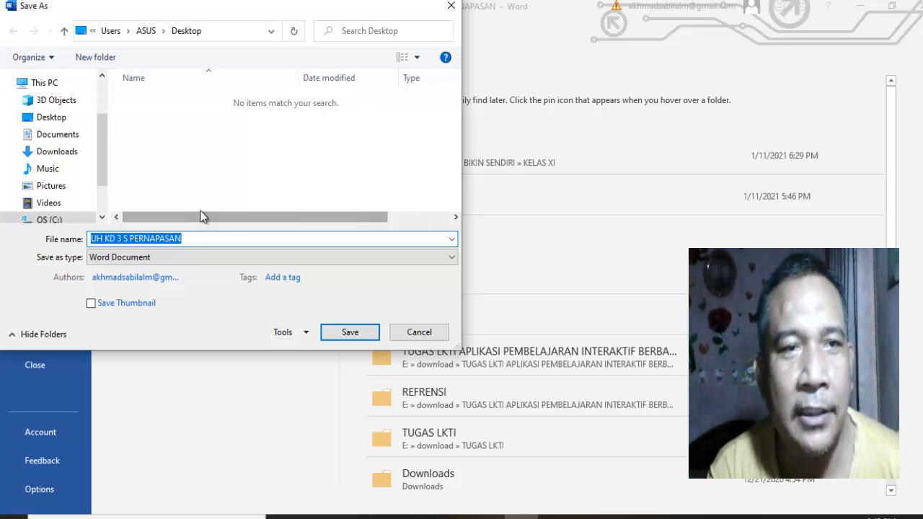
left_click(62, 125)
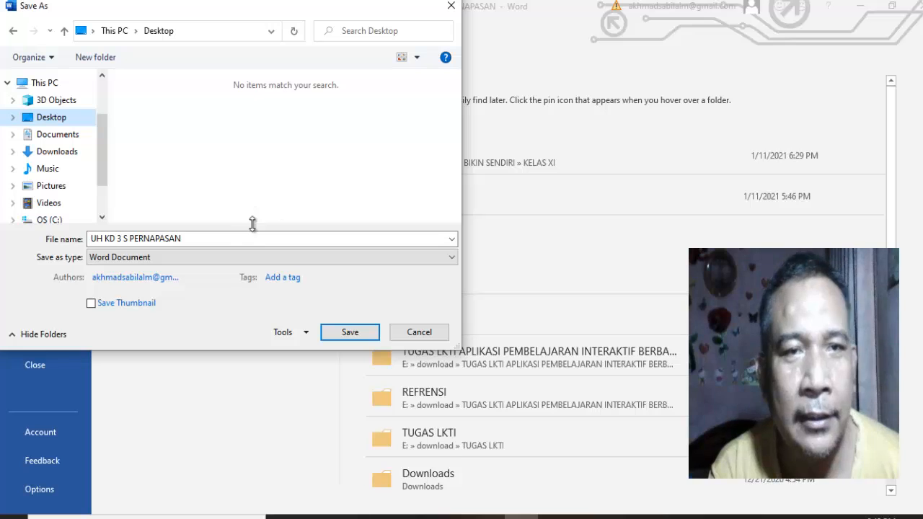
left_click(224, 238)
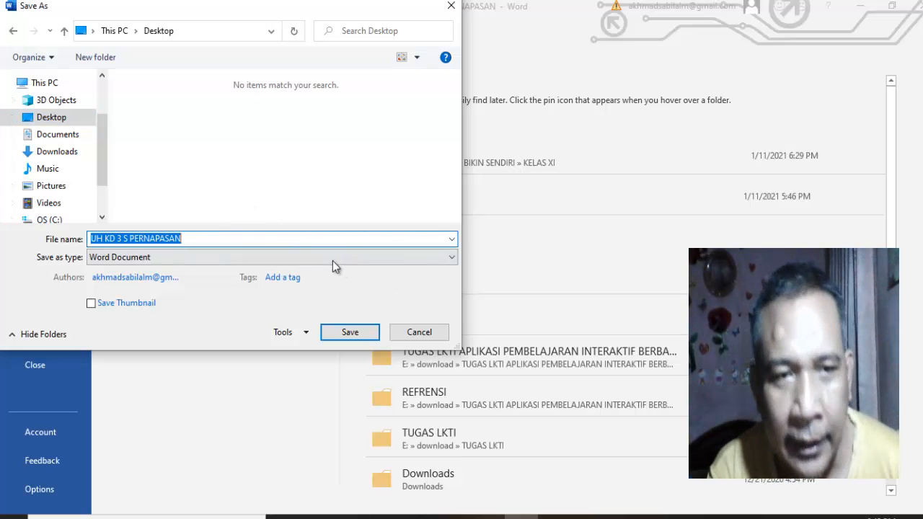
left_click(449, 261)
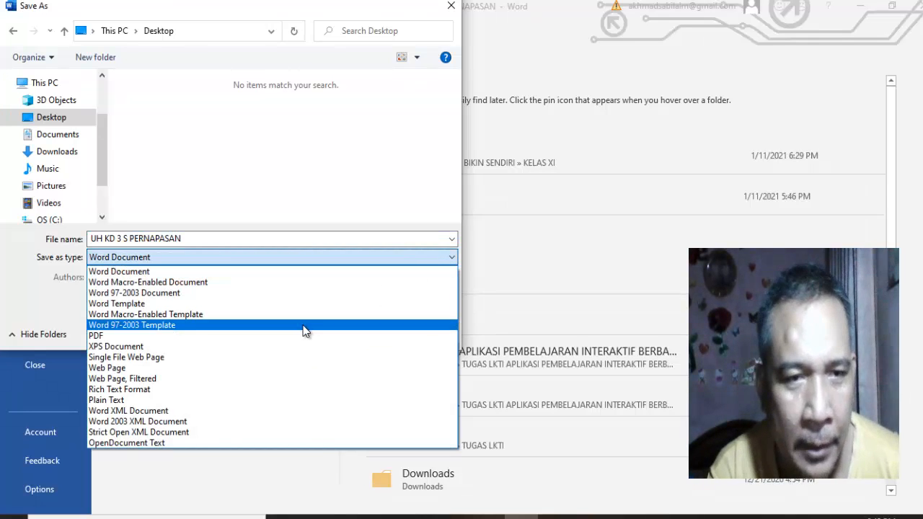
left_click(150, 389)
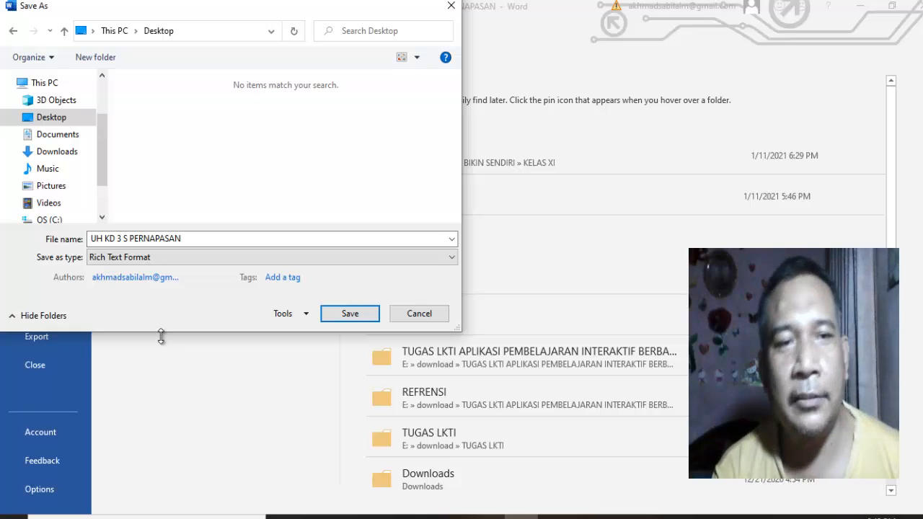
left_click(74, 119)
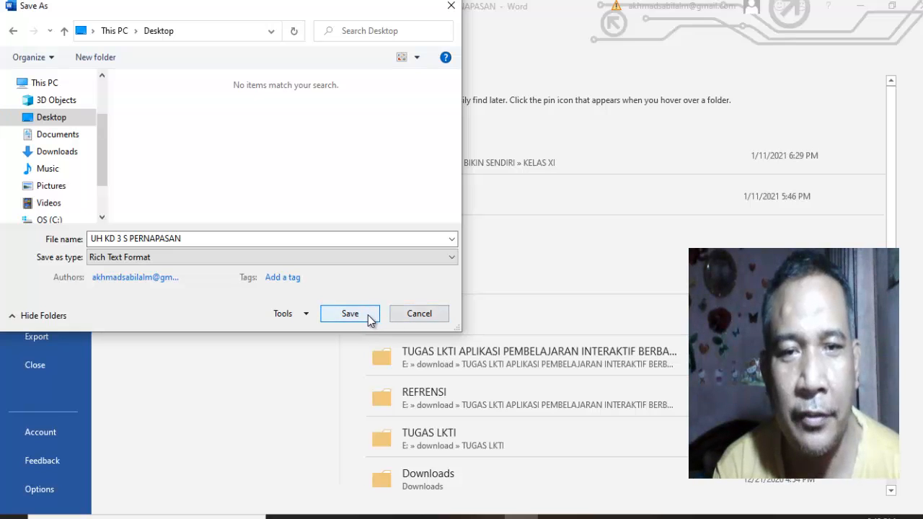
left_click(369, 316)
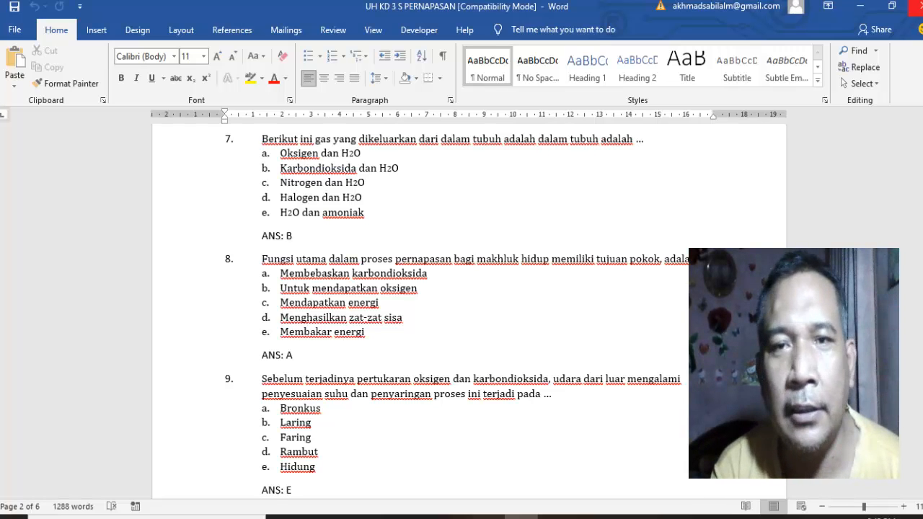
Close the document, minimize the browser, and start ExamView ImportUtility from the desktop, continuing to the wizard's file selection
left_click(920, 6)
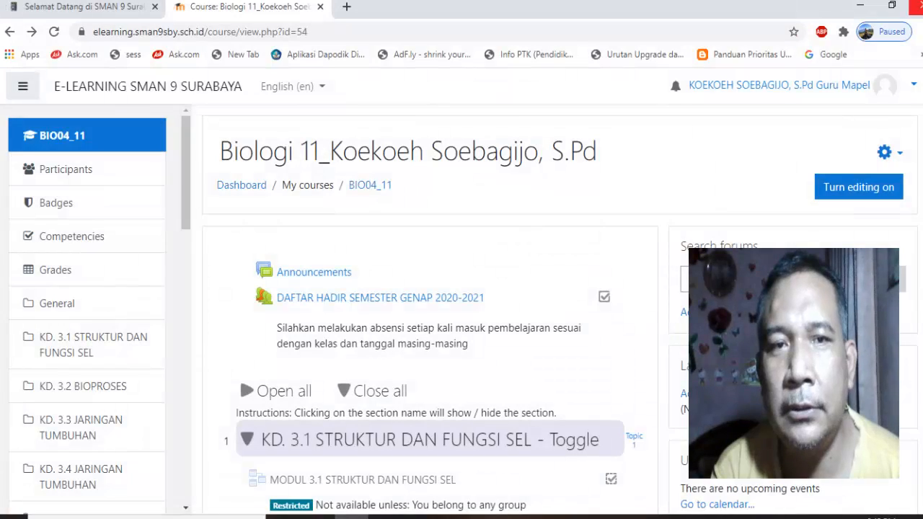
left_click(866, 10)
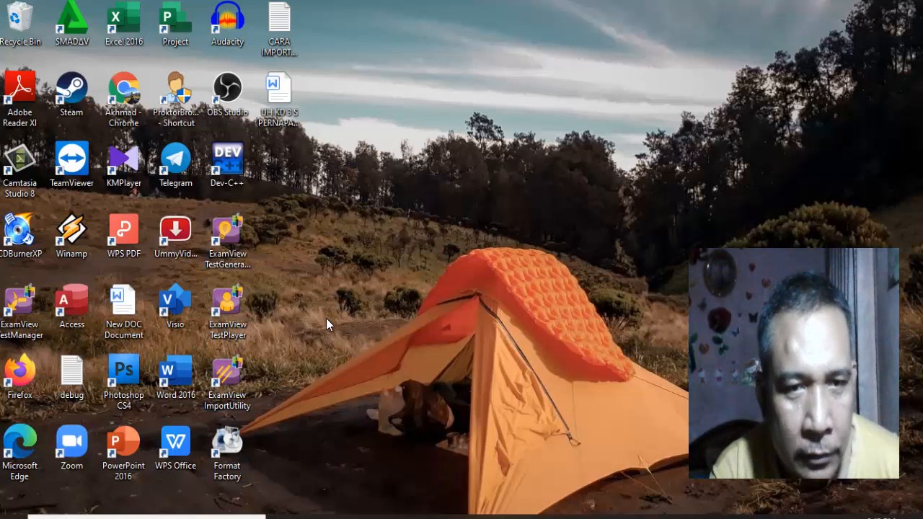
double_click(234, 378)
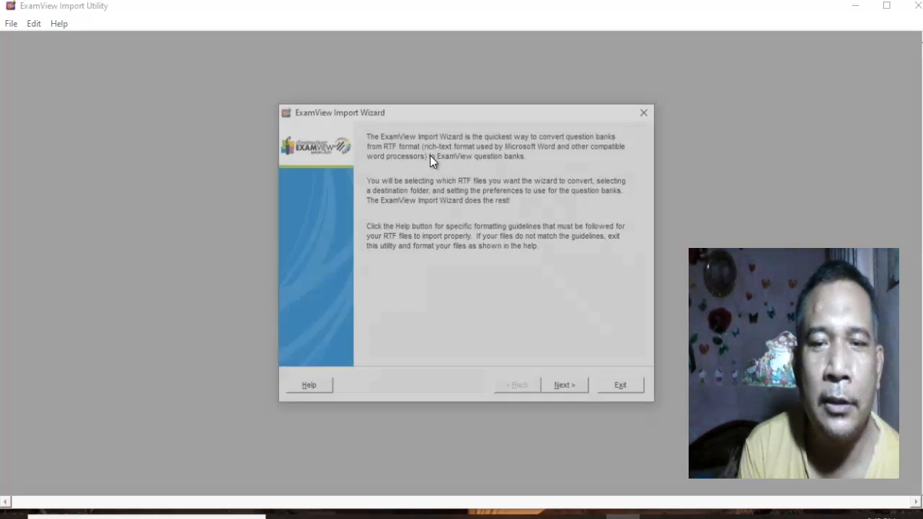
left_click(575, 393)
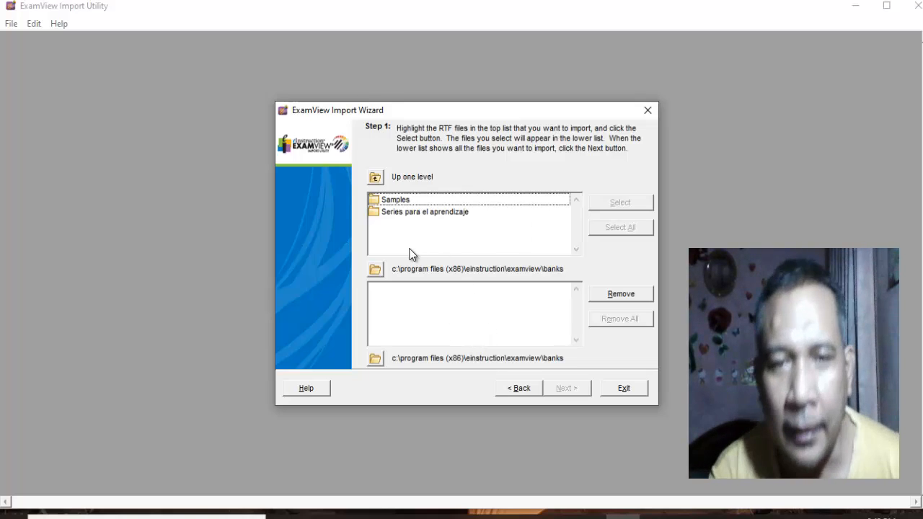
Set the destination folder for the converted question banks to the Desktop
left_click(376, 358)
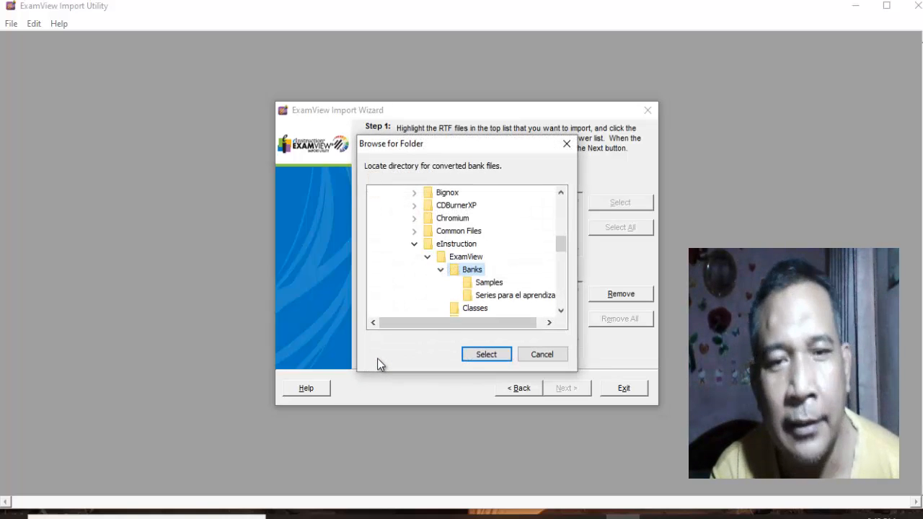
left_click_drag(561, 242, 559, 193)
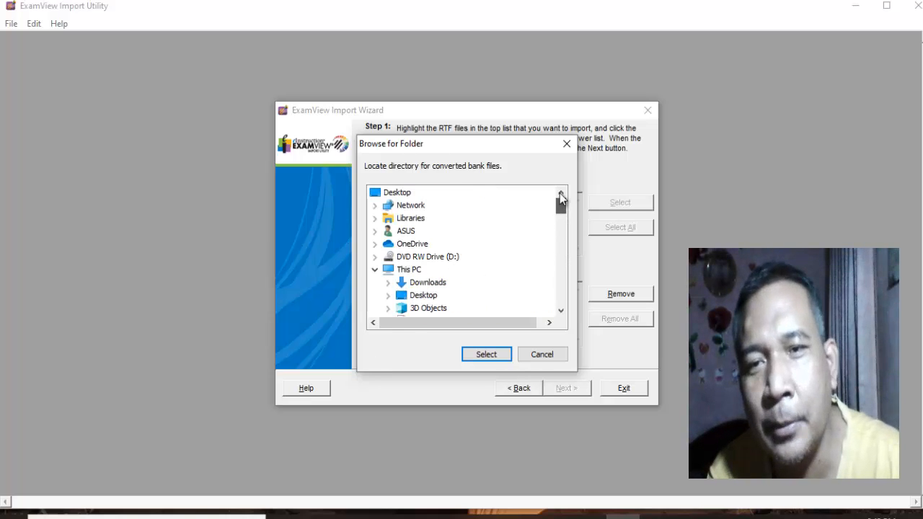
left_click(402, 193)
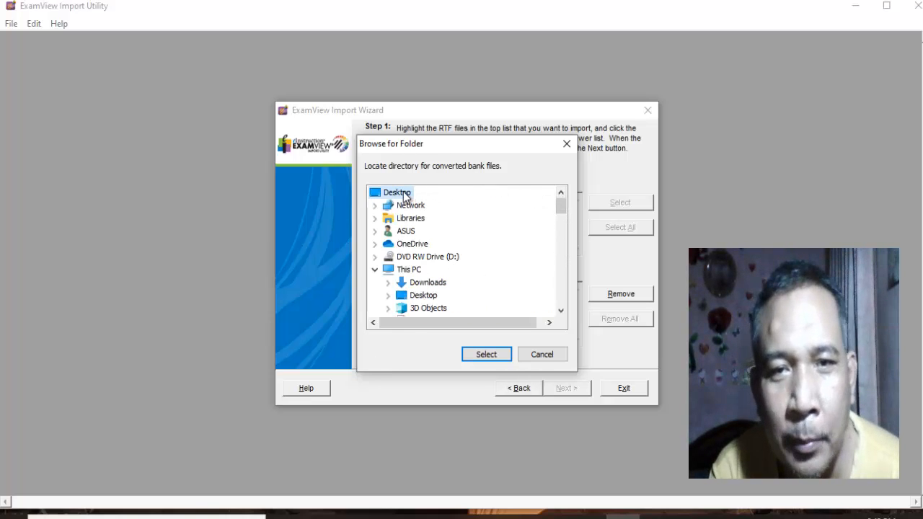
left_click(488, 357)
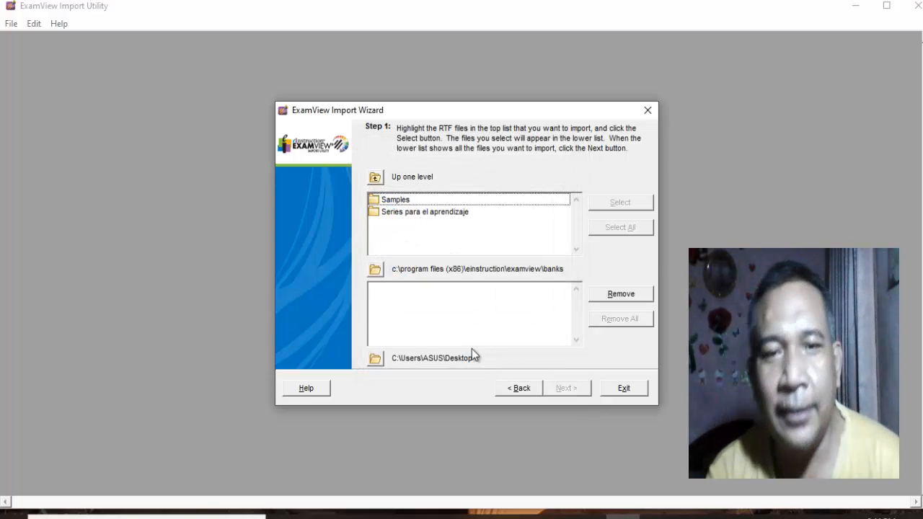
Set the RTF source folder to the Desktop and add UH KD 3 S PERNAPASAN.rtf to the files to import
left_click(376, 273)
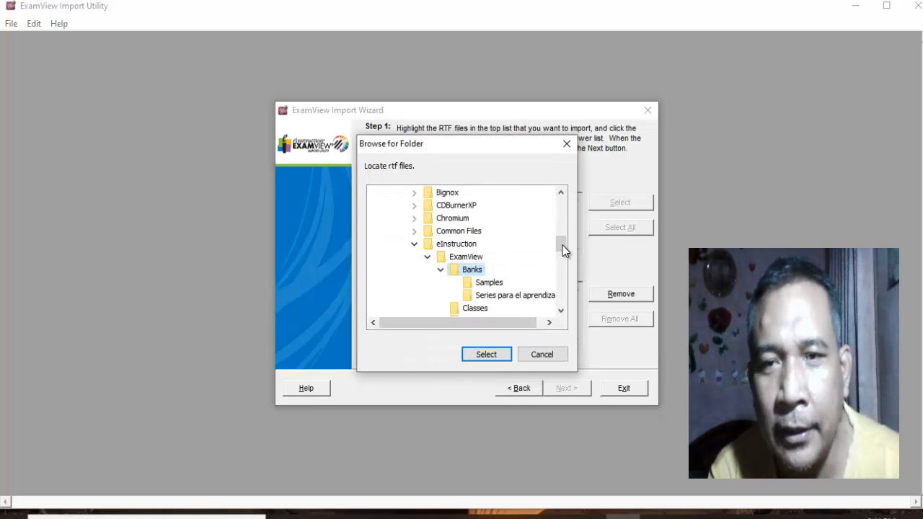
left_click_drag(561, 245, 562, 206)
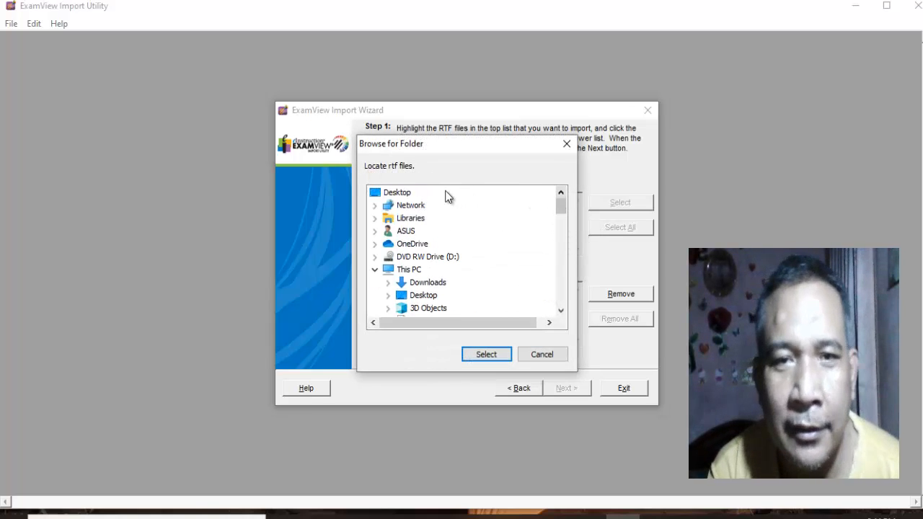
left_click(486, 355)
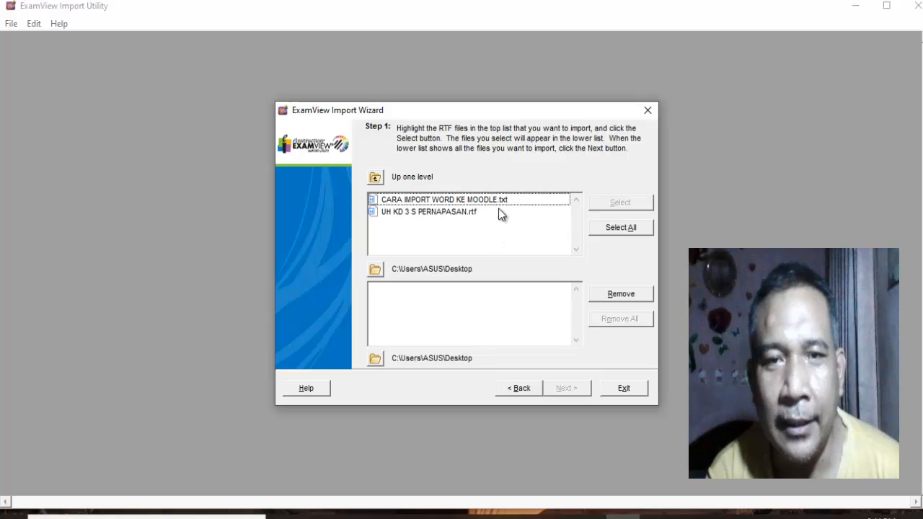
left_click(425, 215)
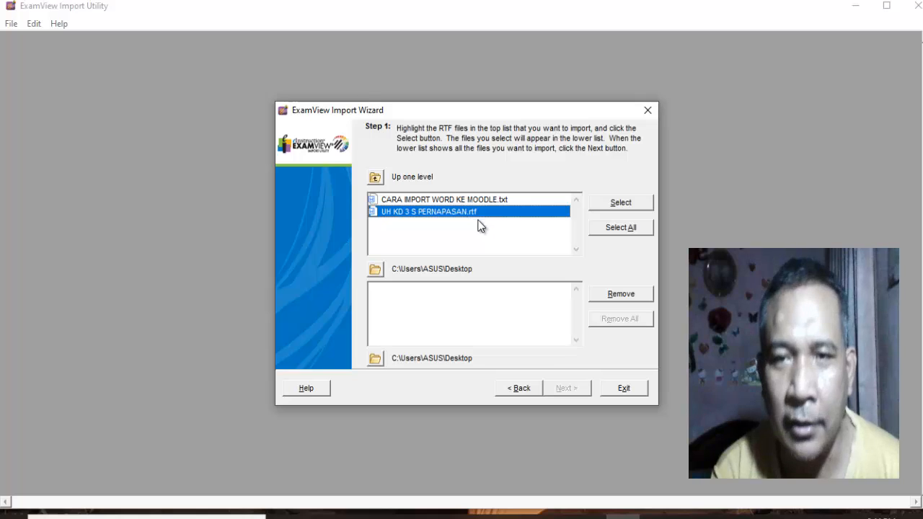
left_click(626, 203)
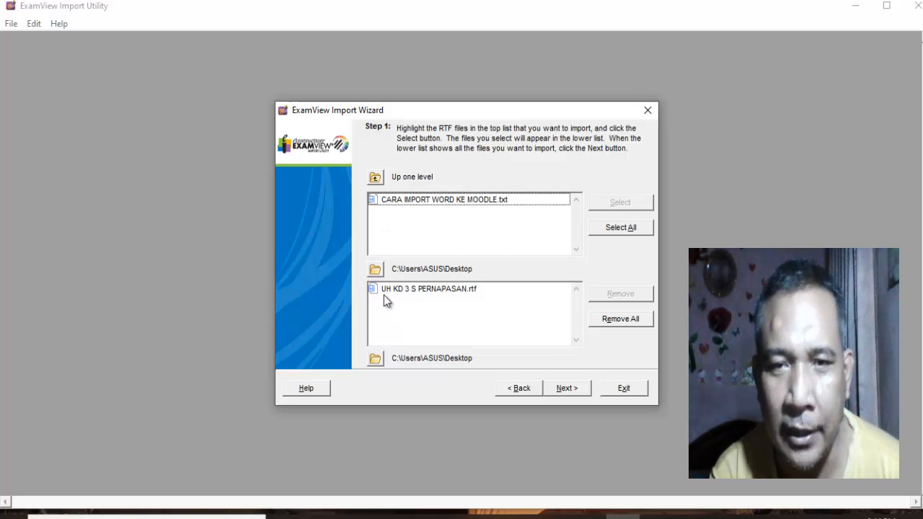
Accept the default question bank preferences and keywords, and run the import to convert the RTF file into a question bank
left_click(569, 388)
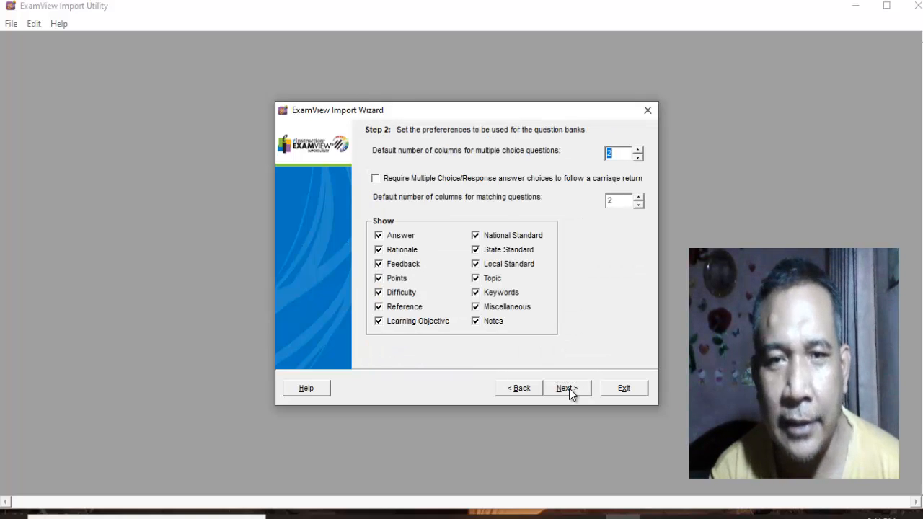
left_click(569, 389)
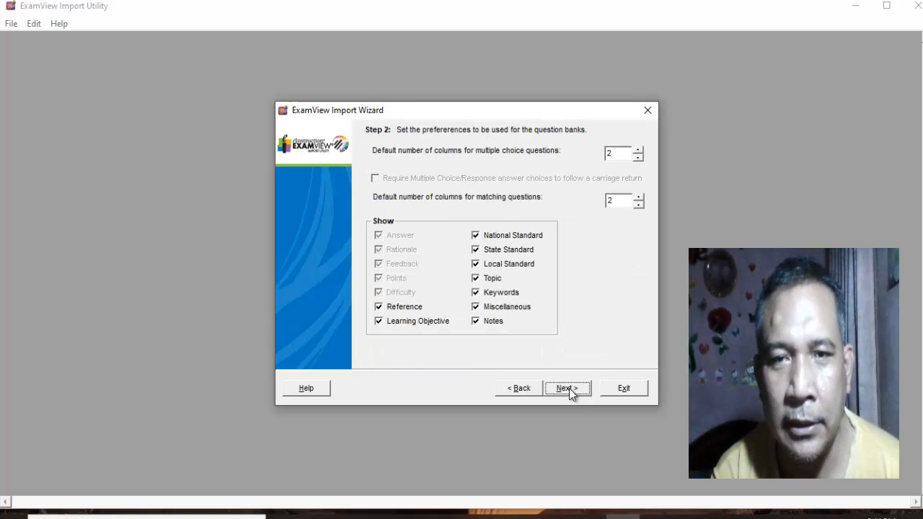
left_click(569, 389)
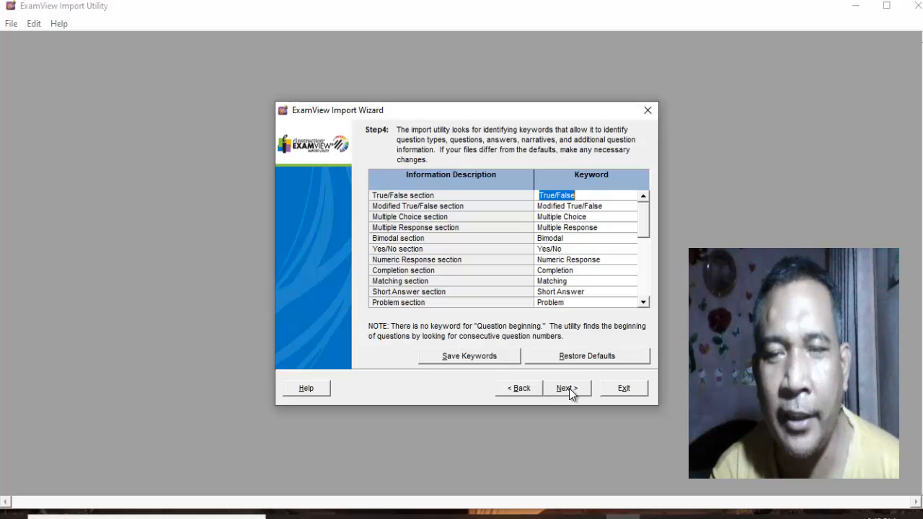
left_click(569, 389)
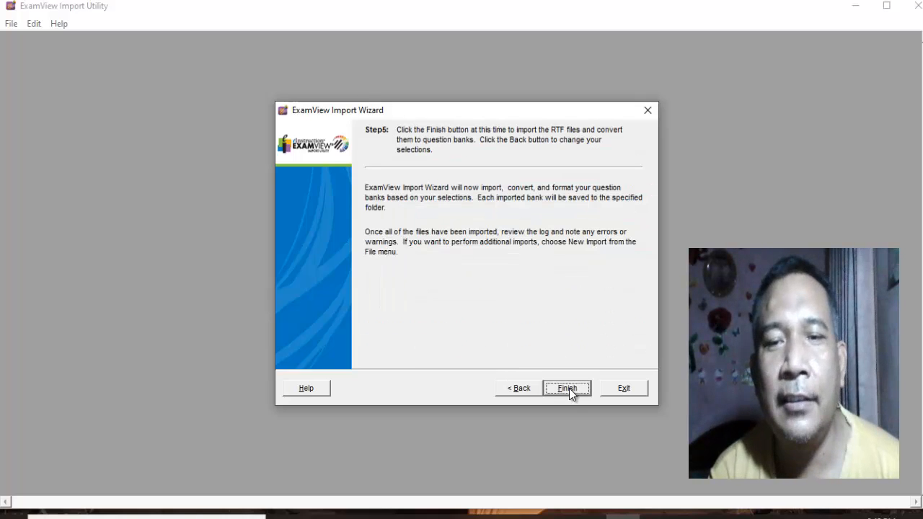
left_click(569, 388)
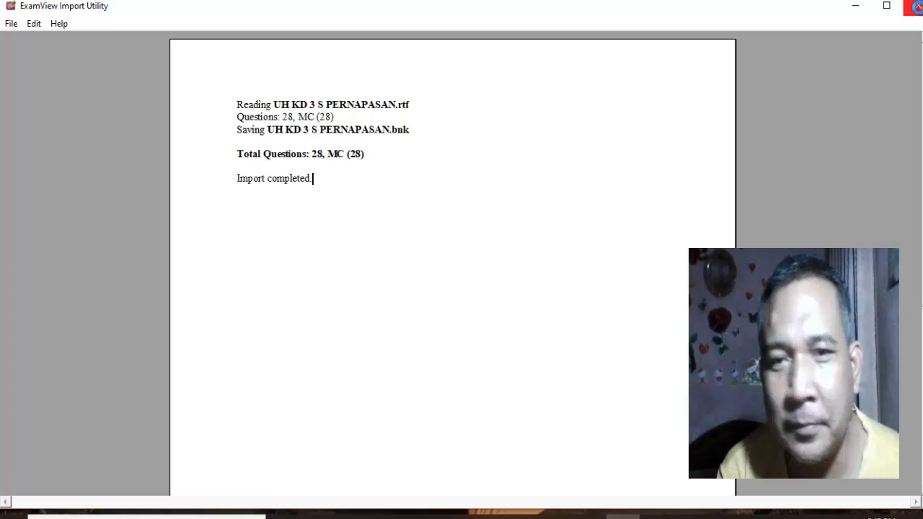
Close the import utility, start ExamView Test Generator, and open the existing question bank UH KD 3 S PERNAPASAN from the Desktop
left_click(917, 5)
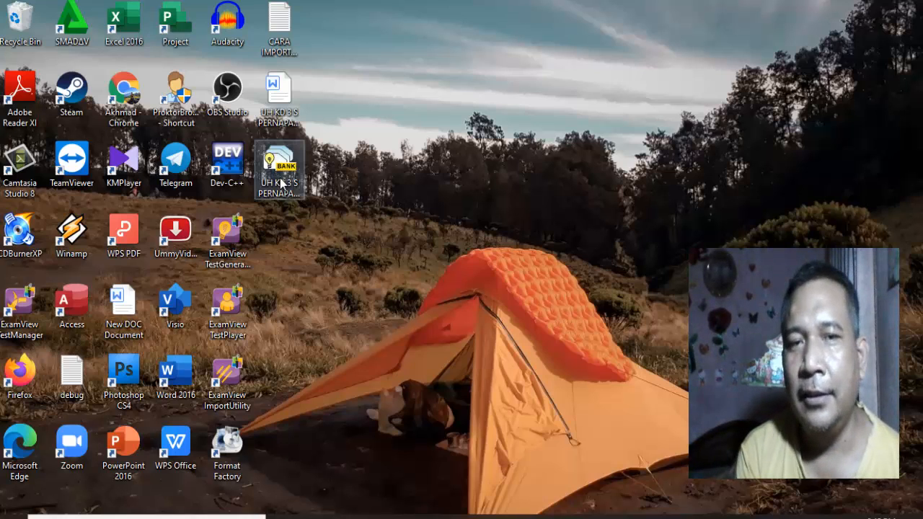
double_click(226, 252)
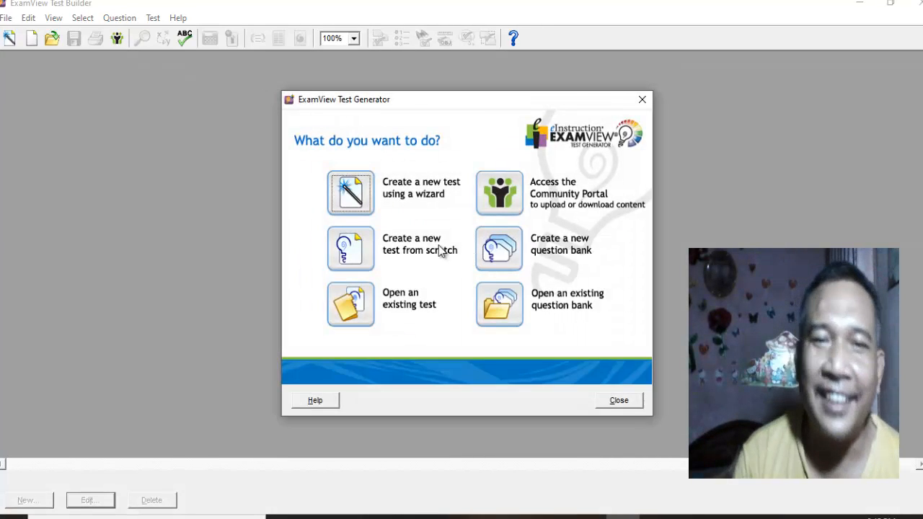
left_click(515, 321)
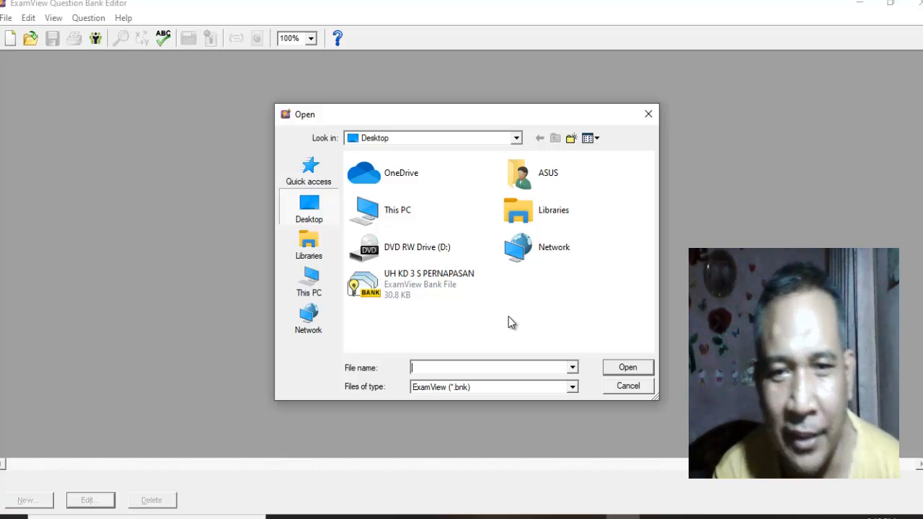
left_click(412, 289)
left_click(631, 354)
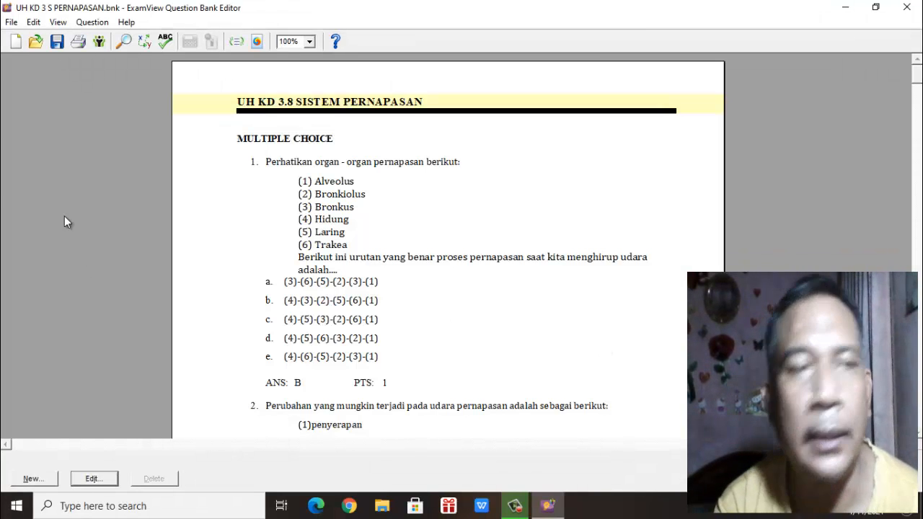
Export the question bank in Blackboard 7.1-9.0 format to the Desktop as UH KD 3.8 SSIETEM PERNAPASAN JADI, copying that name for reuse
left_click(11, 23)
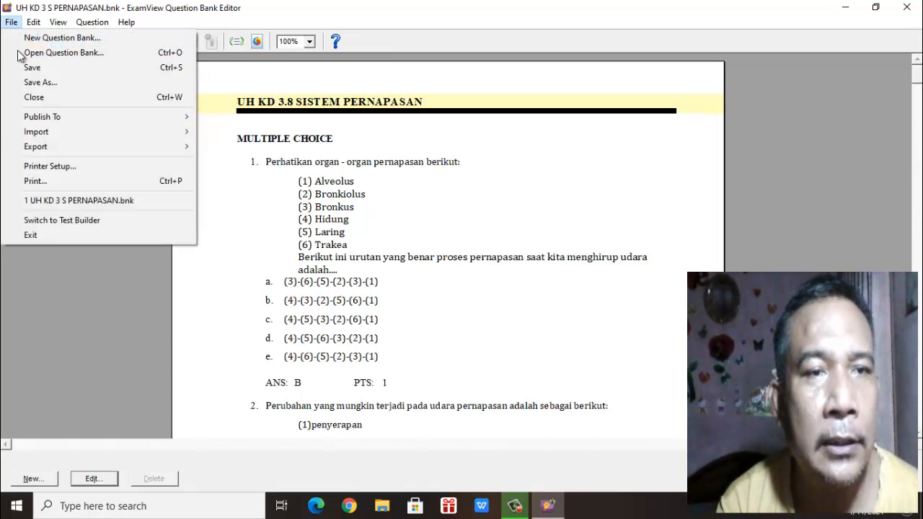
mouse_move(102, 148)
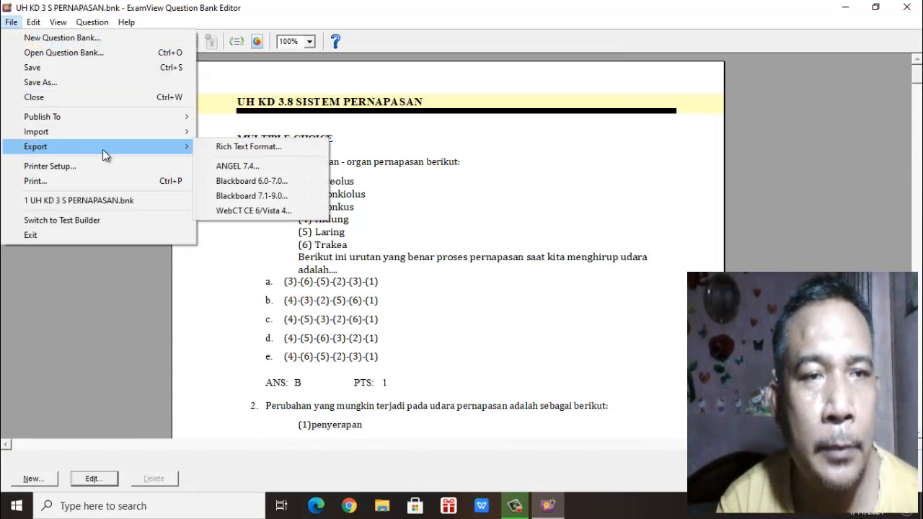
left_click(262, 202)
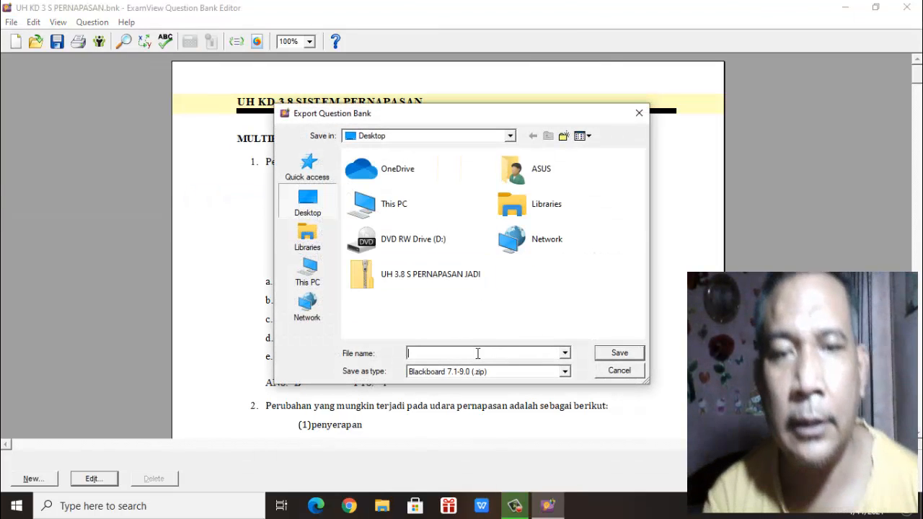
type("U")
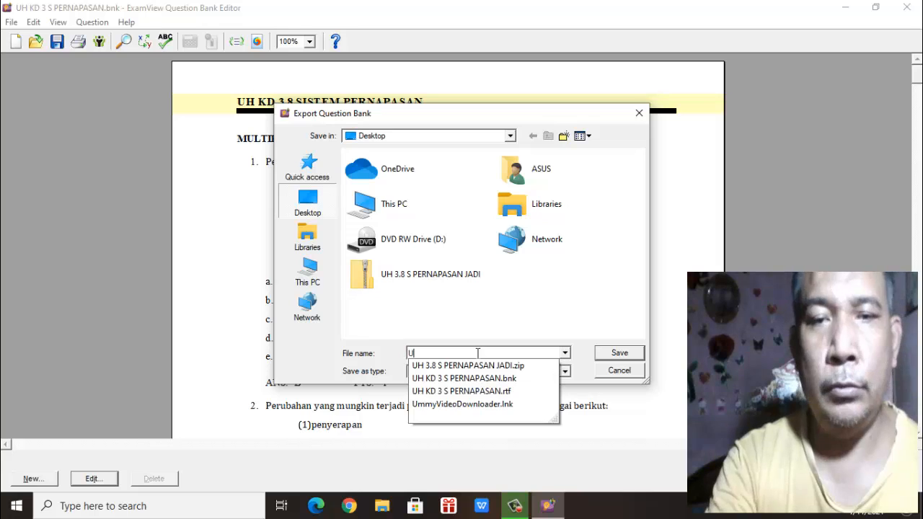
type("H K")
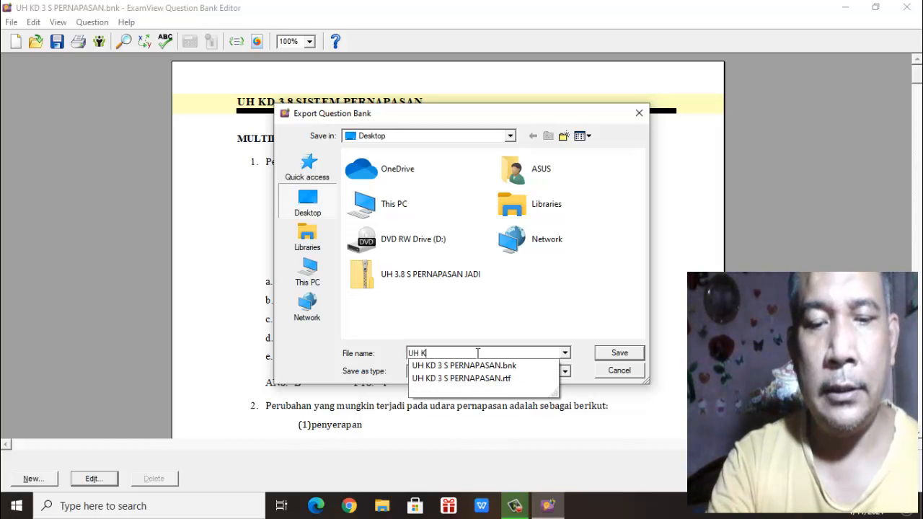
type("D 3.8 SSIETEM")
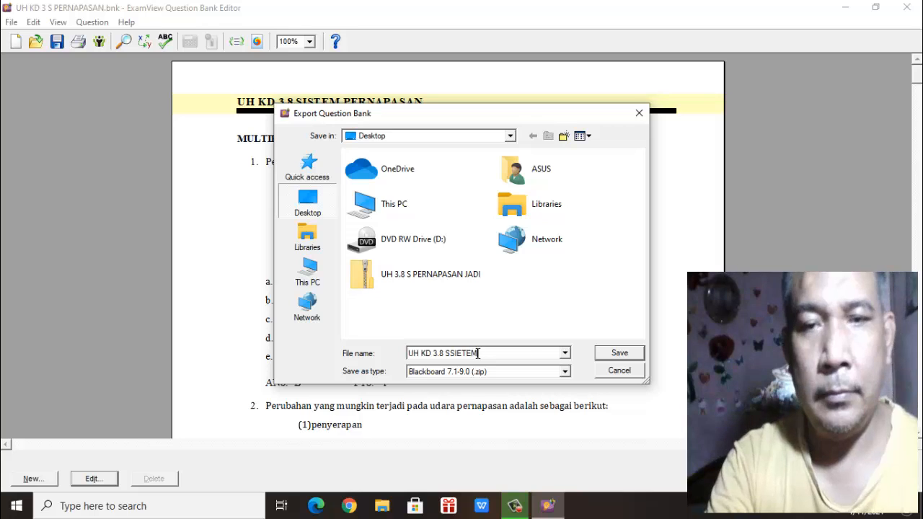
type("PERNAPASAN JADI")
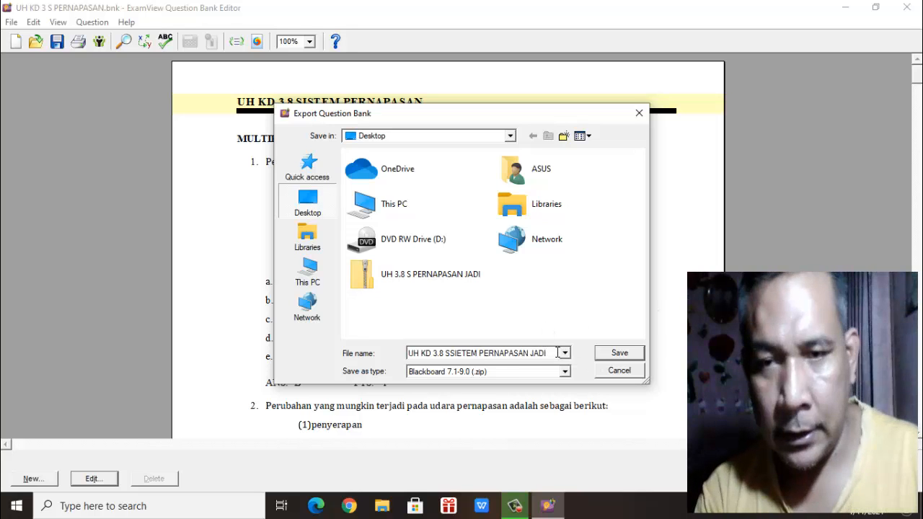
left_click_drag(552, 353, 351, 360)
key("ctrl+c")
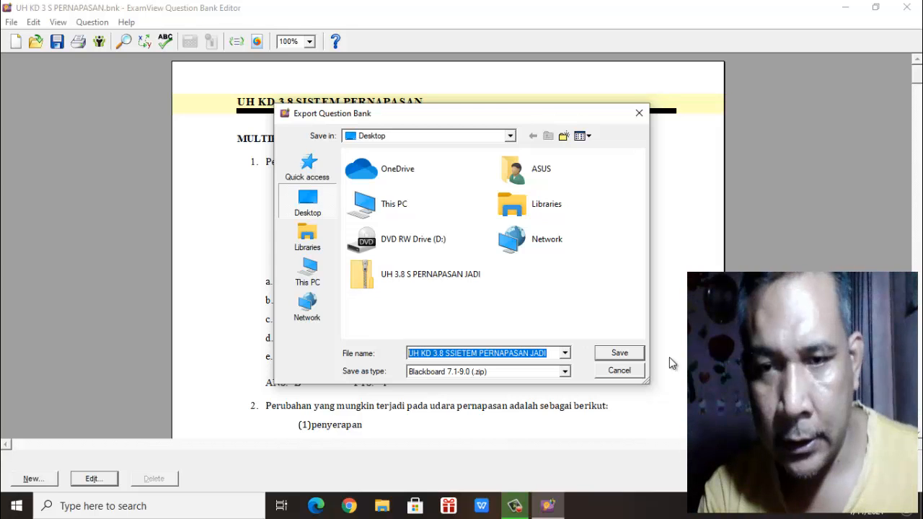
left_click(628, 353)
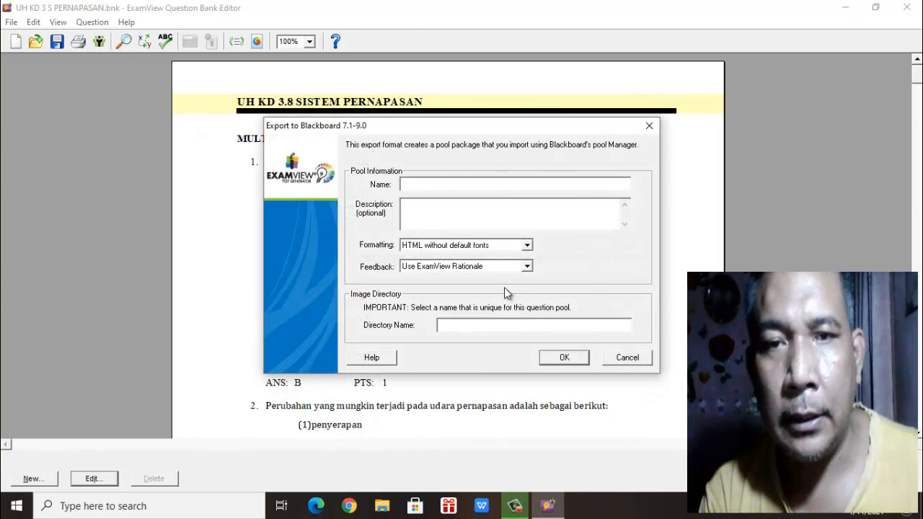
Use UH KD 3.8 SSIETEM PERNAPASAN JADI as pool name, description and image directory, complete the export, and close the question bank editor
left_click(429, 186)
key("ctrl+v")
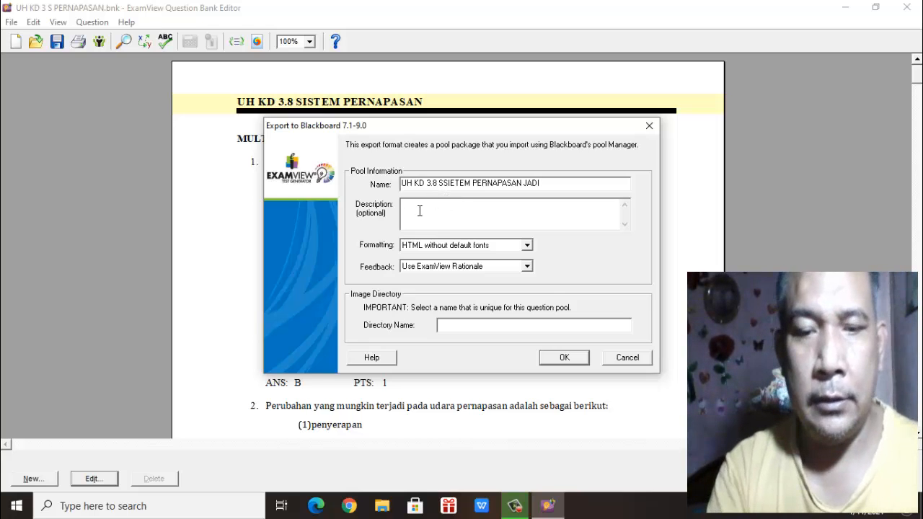
left_click(419, 211)
key("ctrl+v")
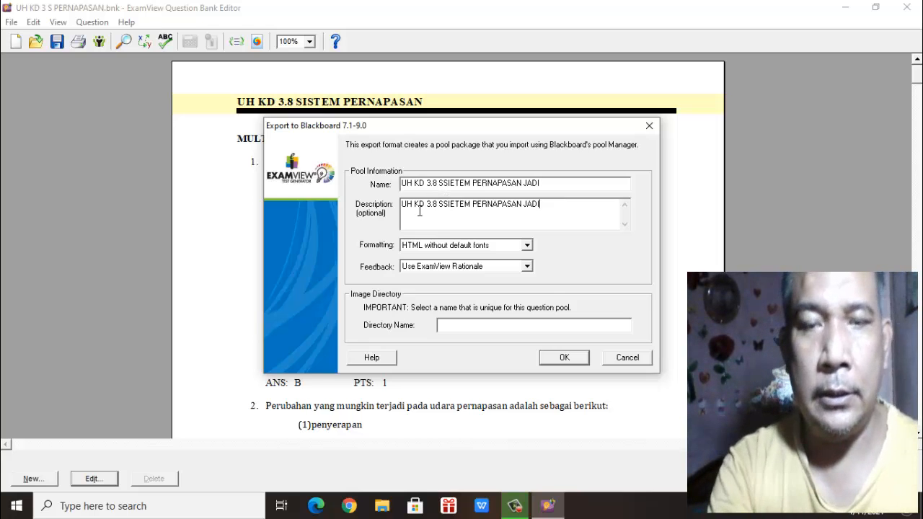
left_click(456, 329)
key("ctrl+v")
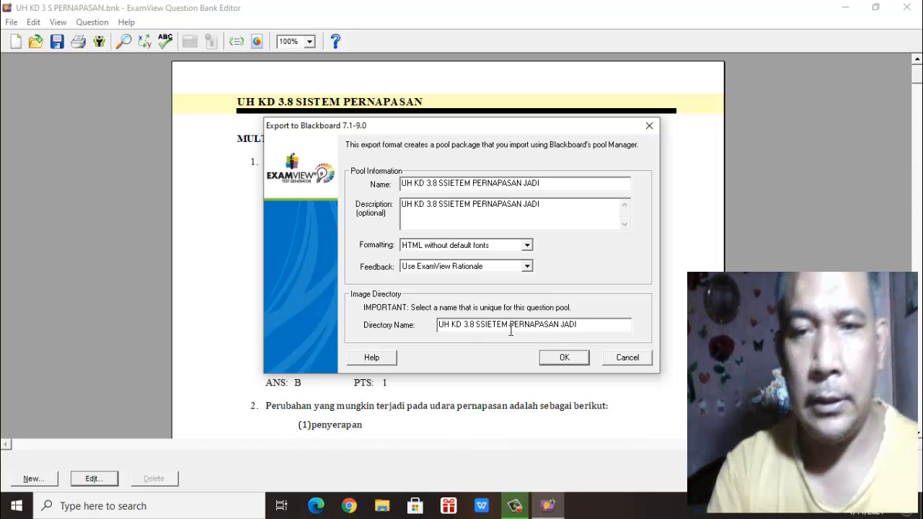
left_click(559, 358)
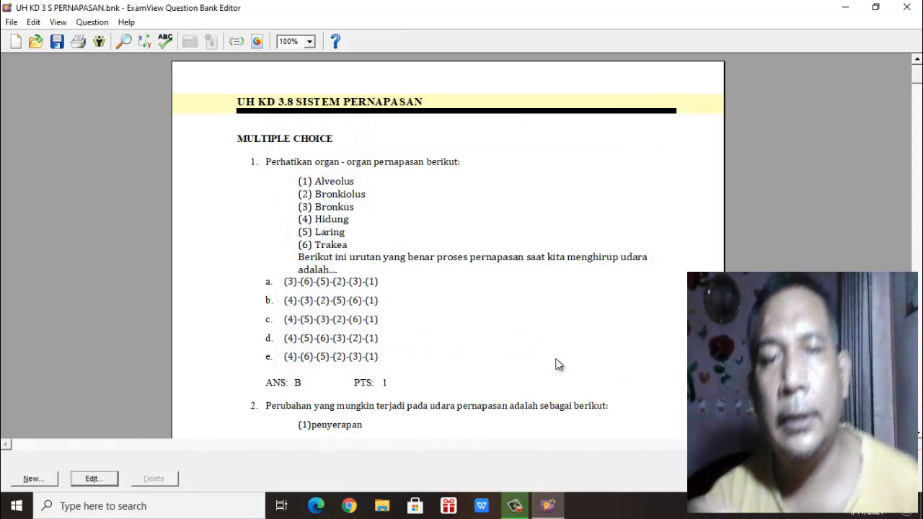
left_click(908, 7)
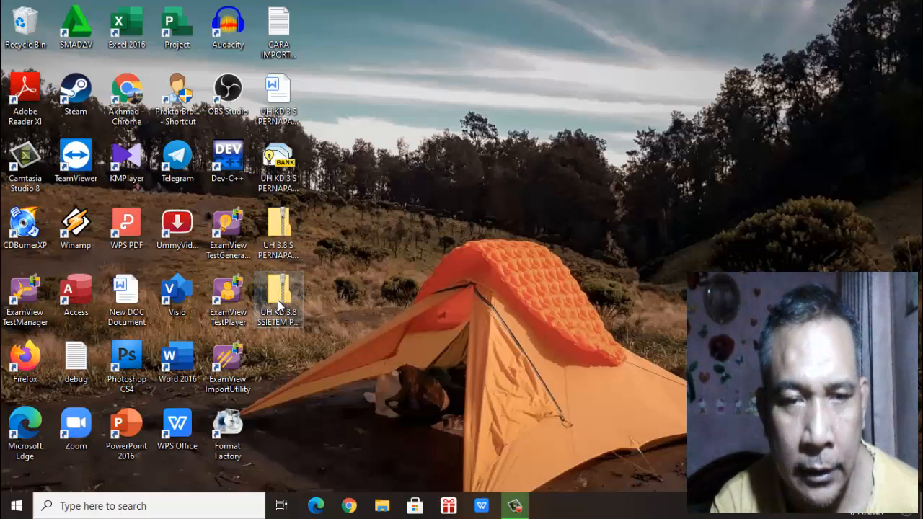
Check the file type of the exported UH KD 3.8 SSIETEM PERNAPASAN JADI archive in its properties
double_click(278, 300)
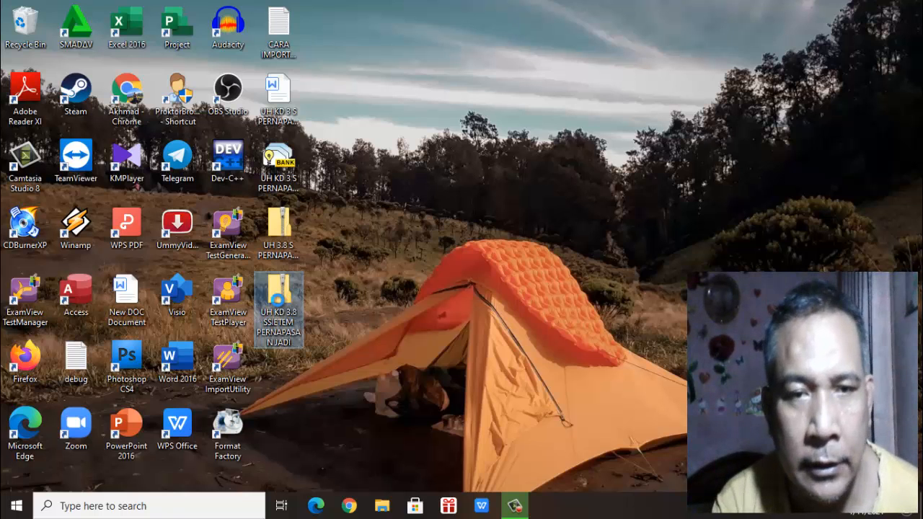
right_click(277, 300)
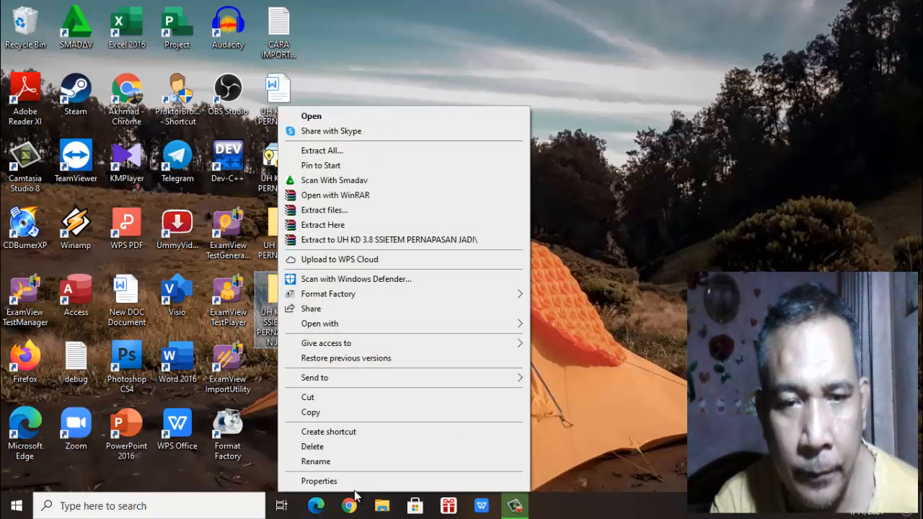
left_click(319, 481)
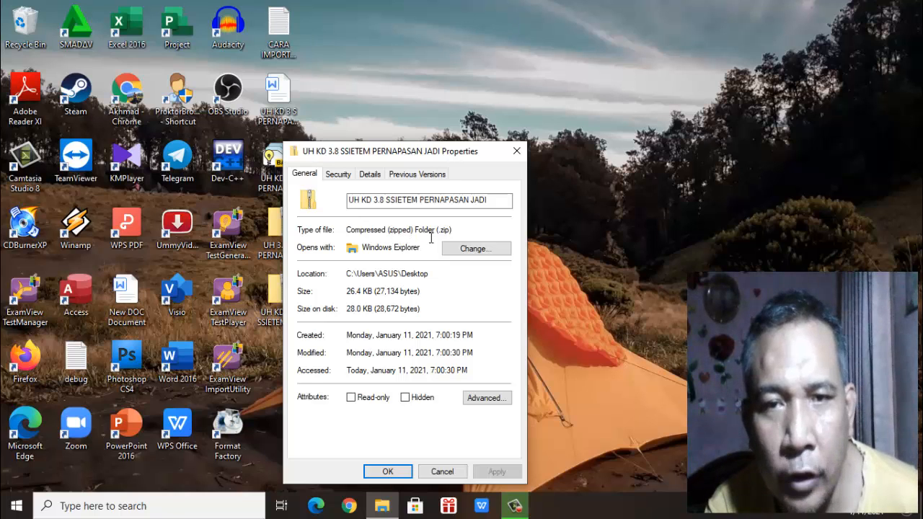
left_click(517, 152)
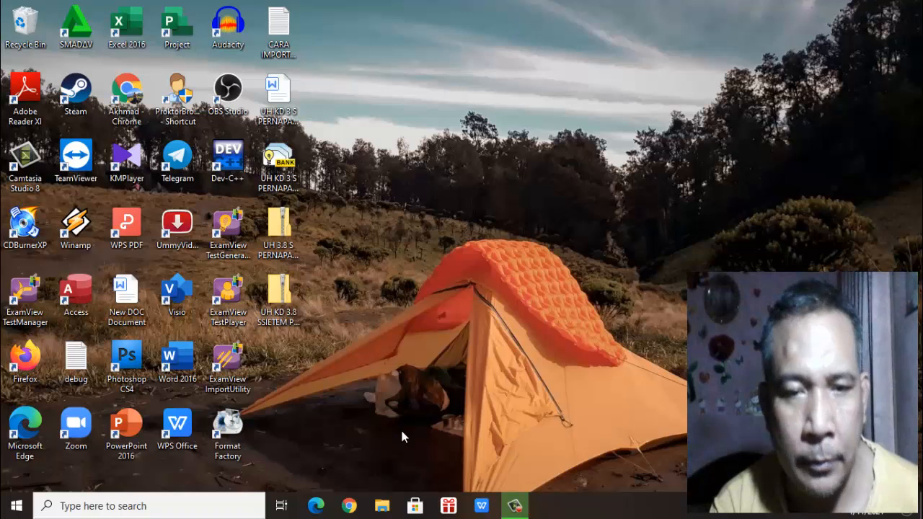
Switch to Chrome, go to sman9sby.sch.id, open the school's Elearning site, and log in with the saved credentials
left_click(348, 507)
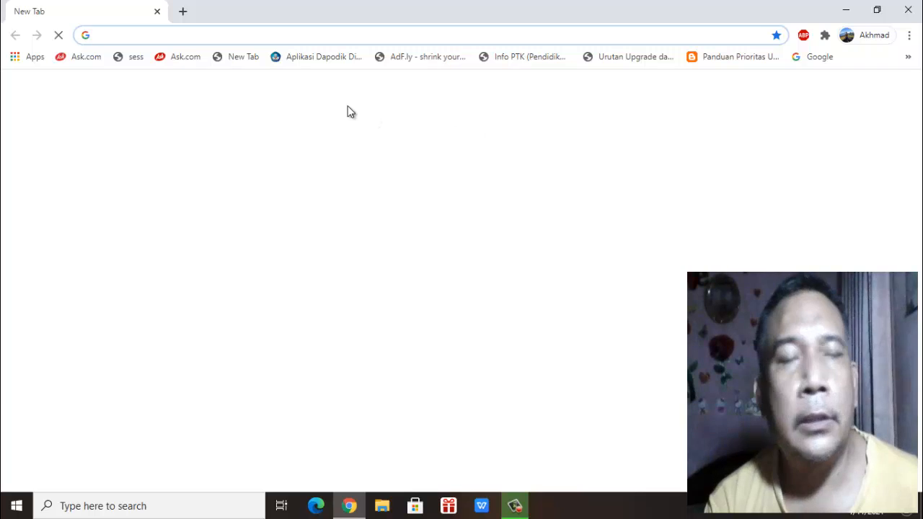
left_click(162, 39)
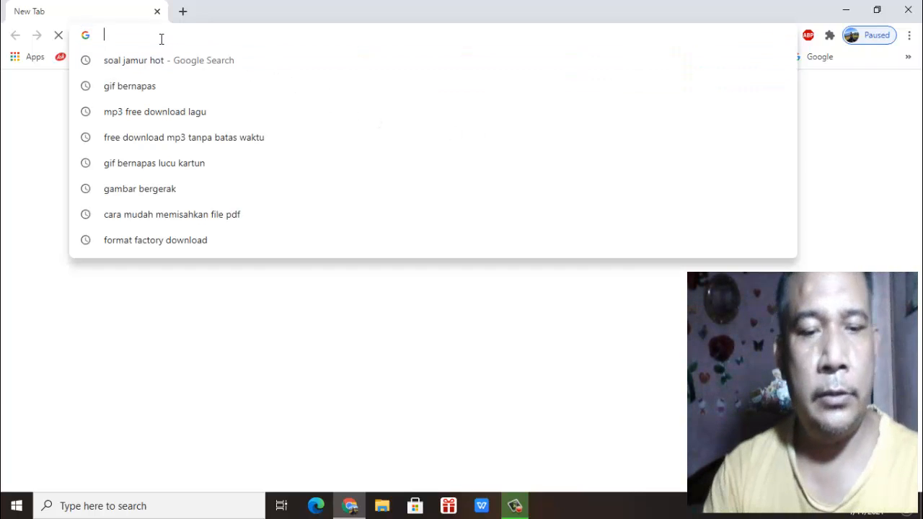
type("SMAN")
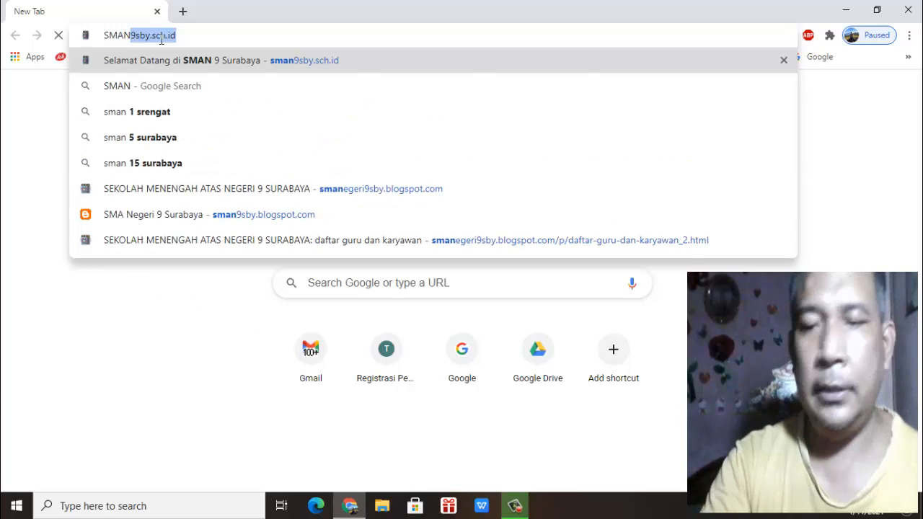
key("Return")
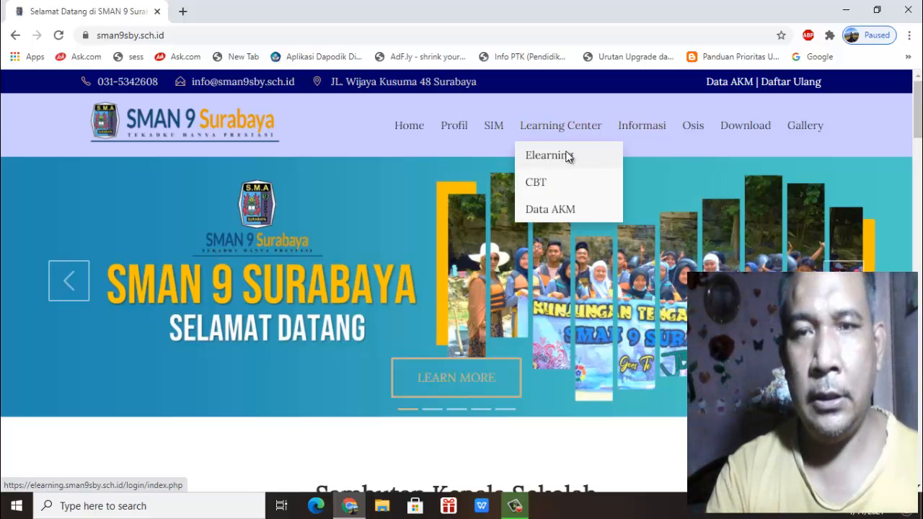
left_click(569, 156)
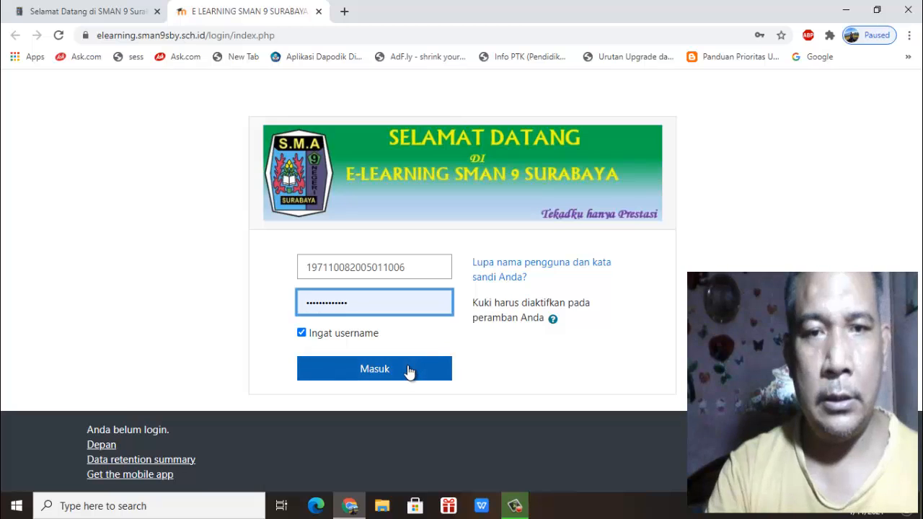
left_click(408, 371)
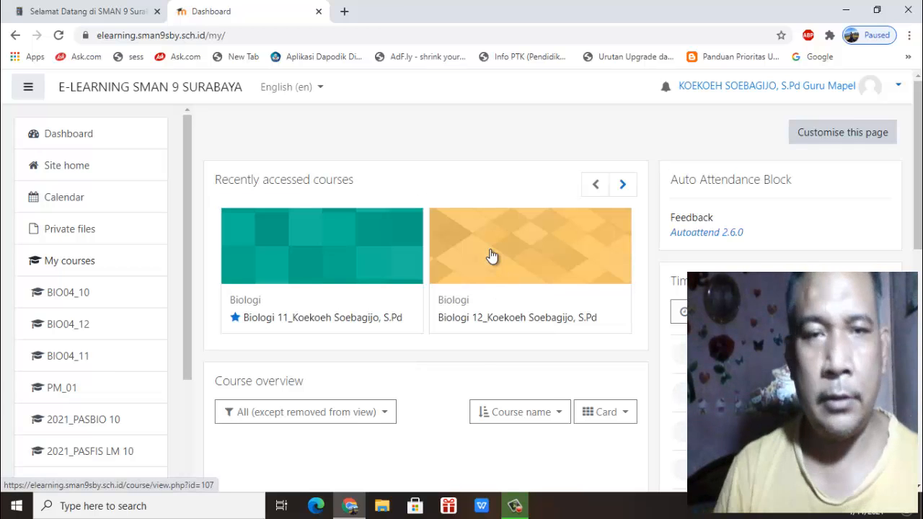
Open the question bank import page of the Biologi 11 course (BIO04_11) and choose Blackboard as the file format
left_click(349, 264)
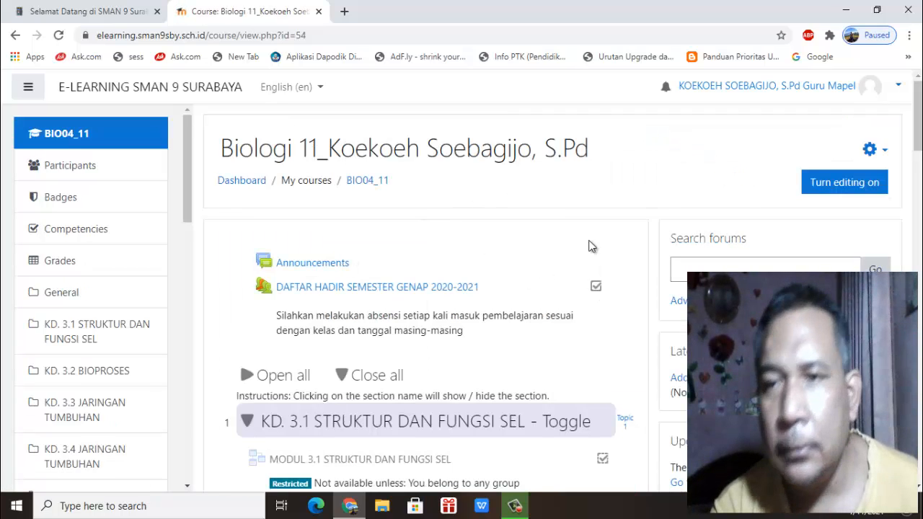
left_click(882, 149)
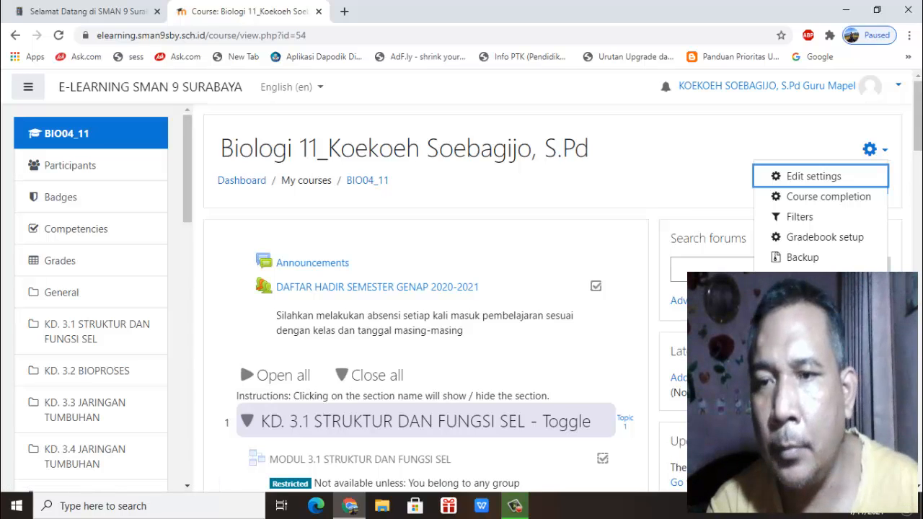
left_click(807, 284)
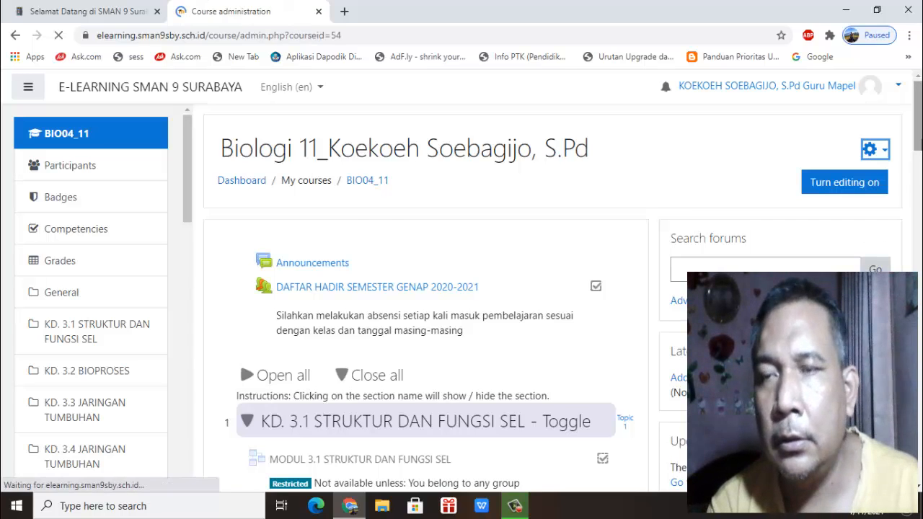
scroll(921, 160, "down", 4)
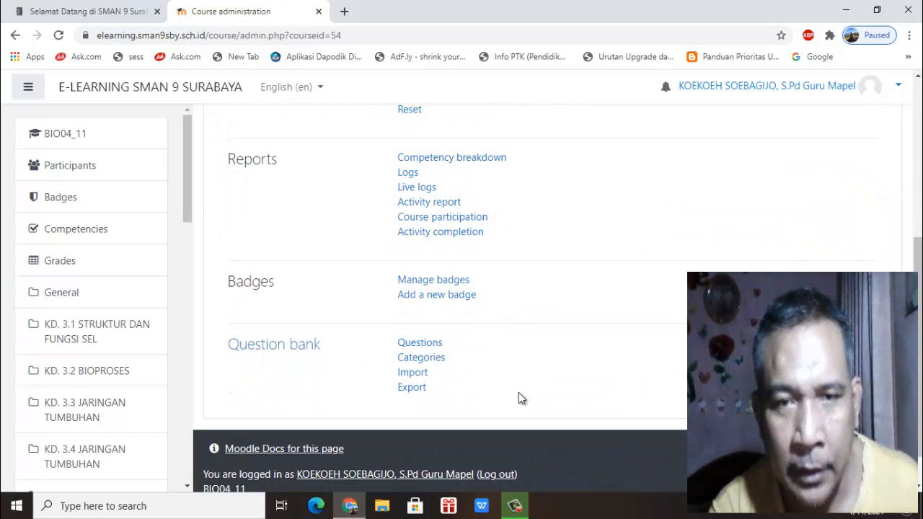
left_click(416, 375)
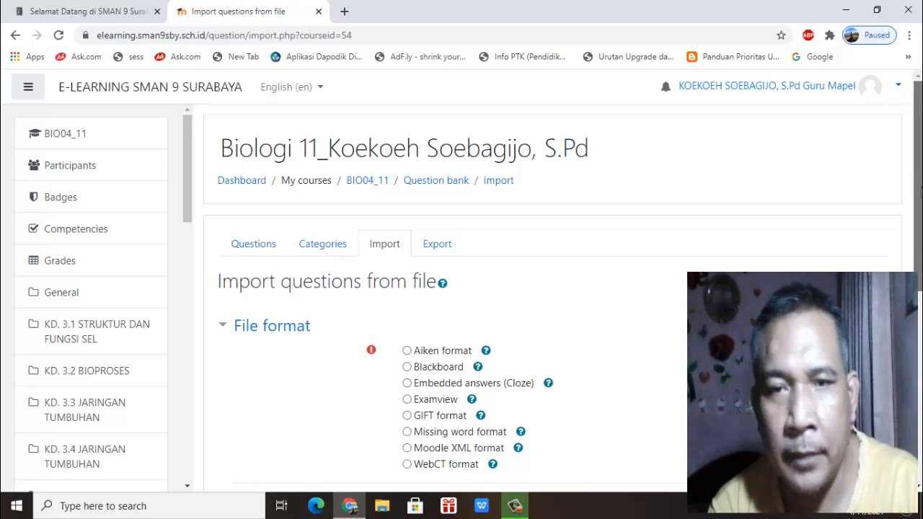
scroll(919, 183, "down", 2)
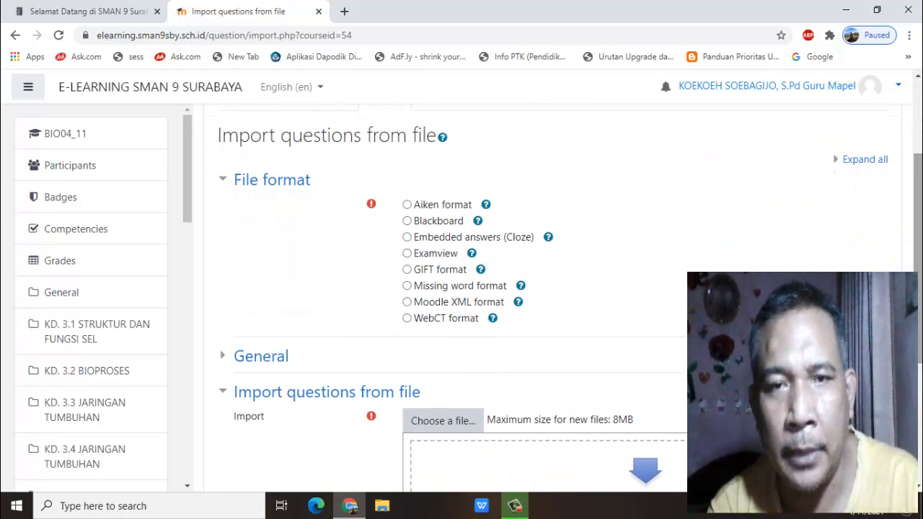
left_click(407, 222)
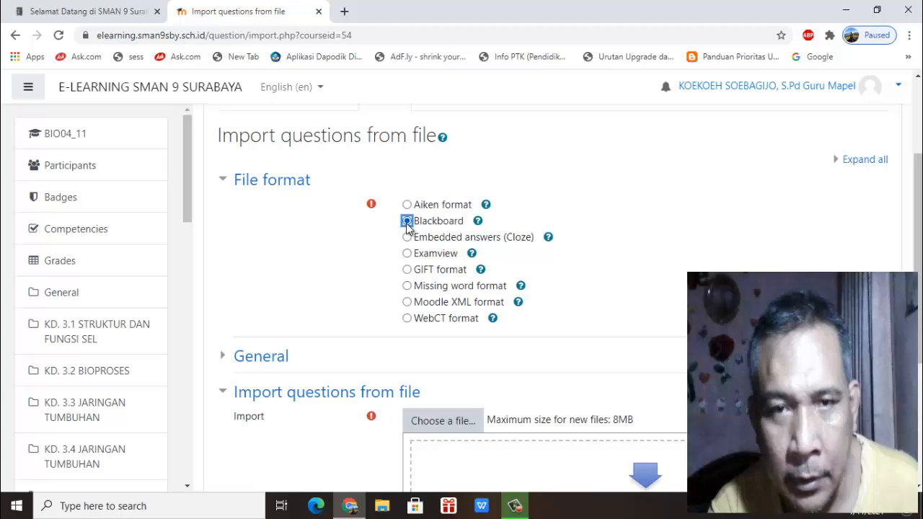
Upload UH KD 3.8 SSIETEM PERNAPASAN JADI.zip from the Desktop as the question import file
left_click(441, 425)
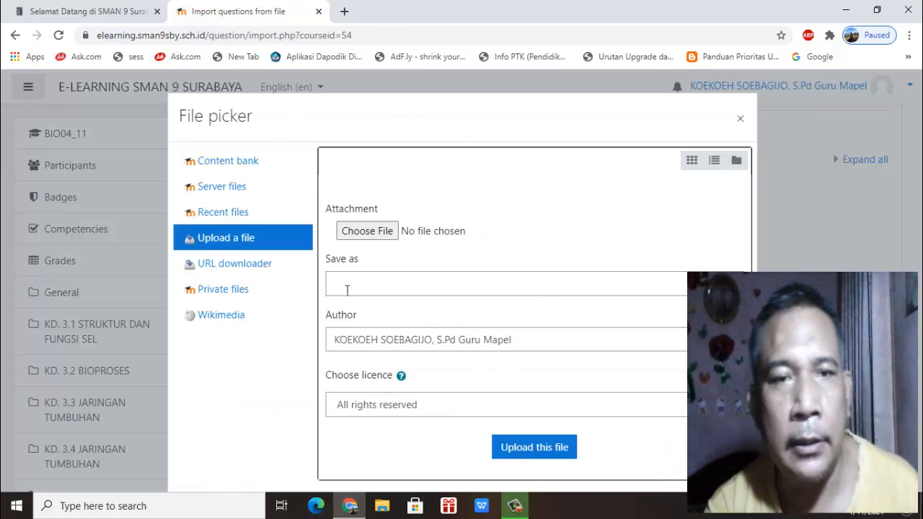
left_click(348, 232)
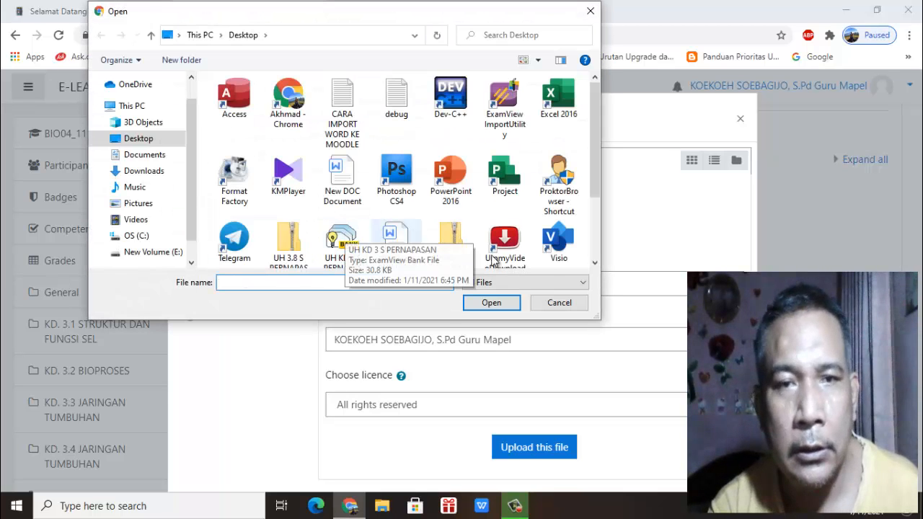
left_click(596, 264)
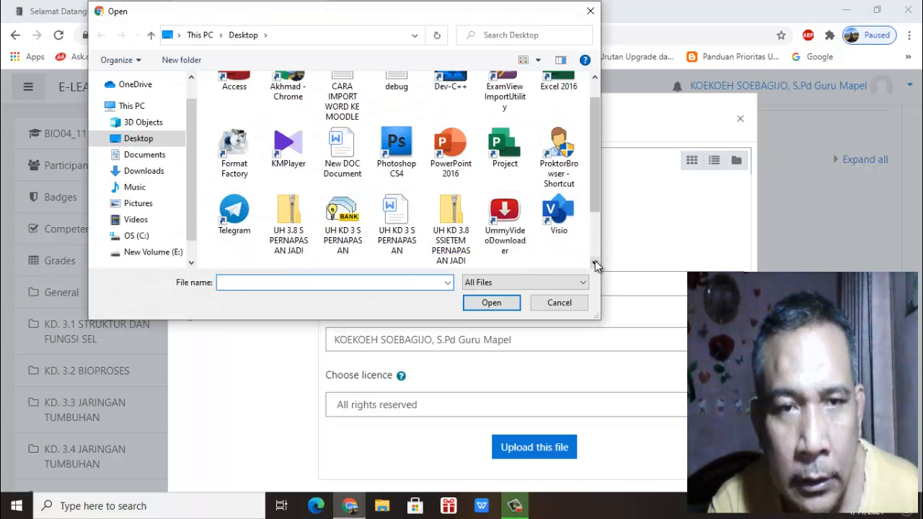
left_click(596, 264)
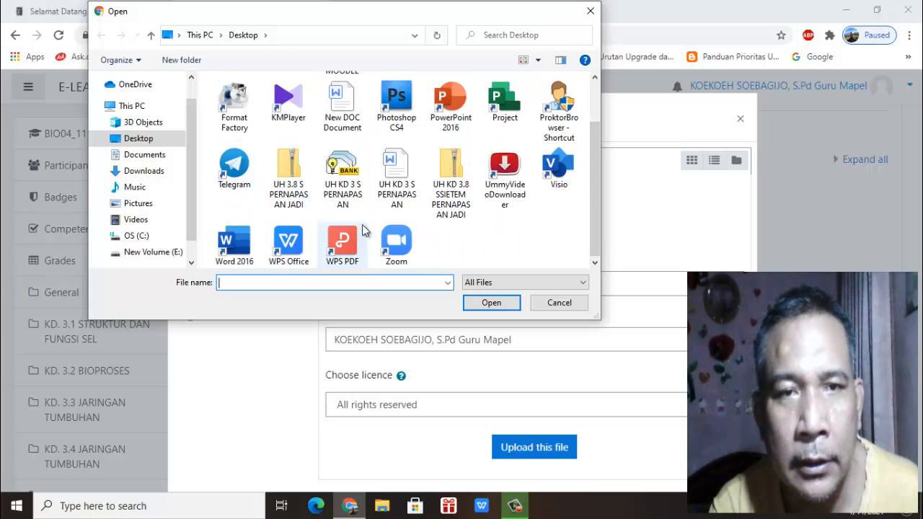
left_click(454, 184)
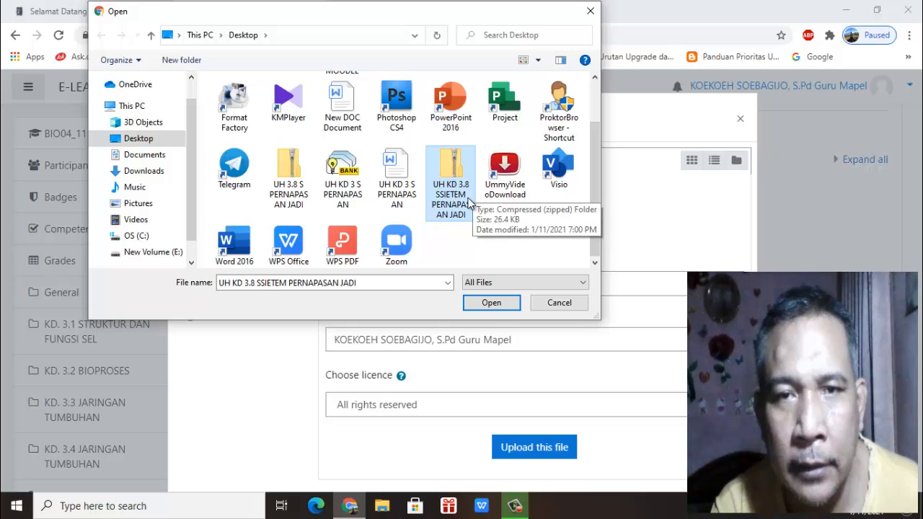
left_click(488, 304)
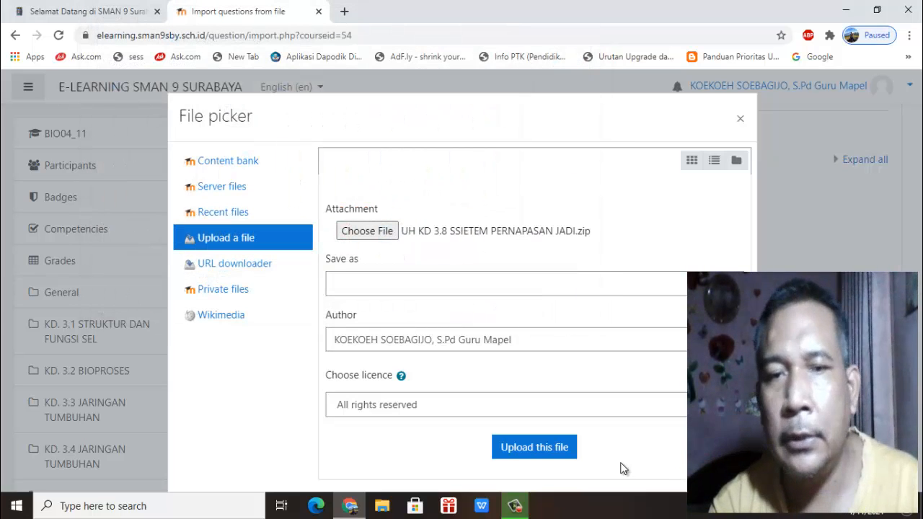
left_click(544, 456)
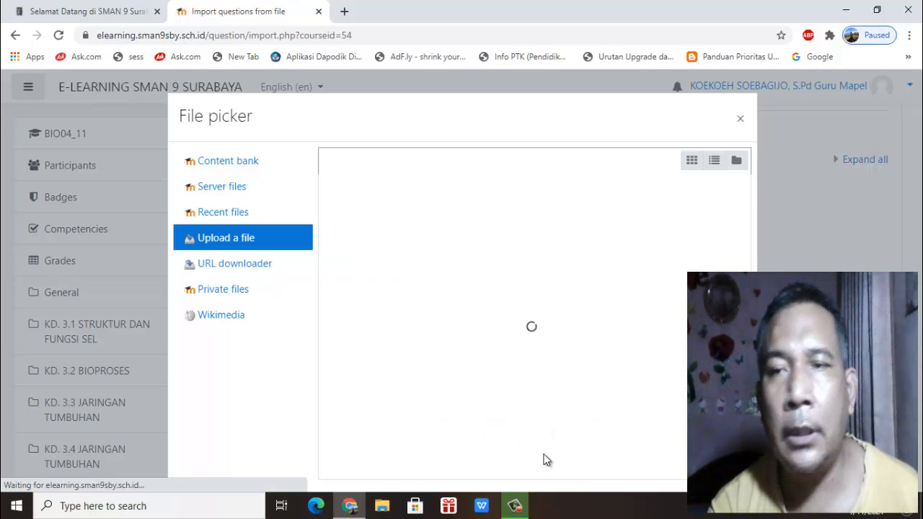
Import the questions from the uploaded archive into the course and look over the parsed questions
scroll(918, 240, "down", 3)
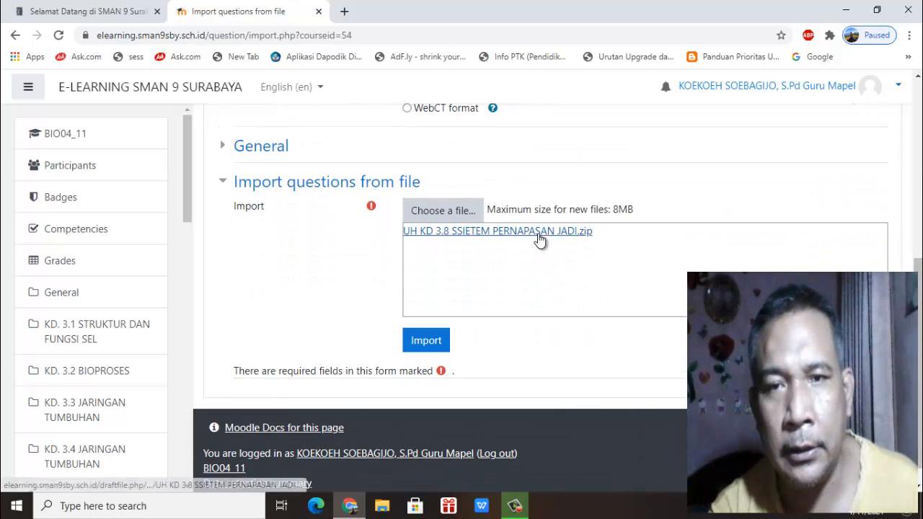
left_click(431, 349)
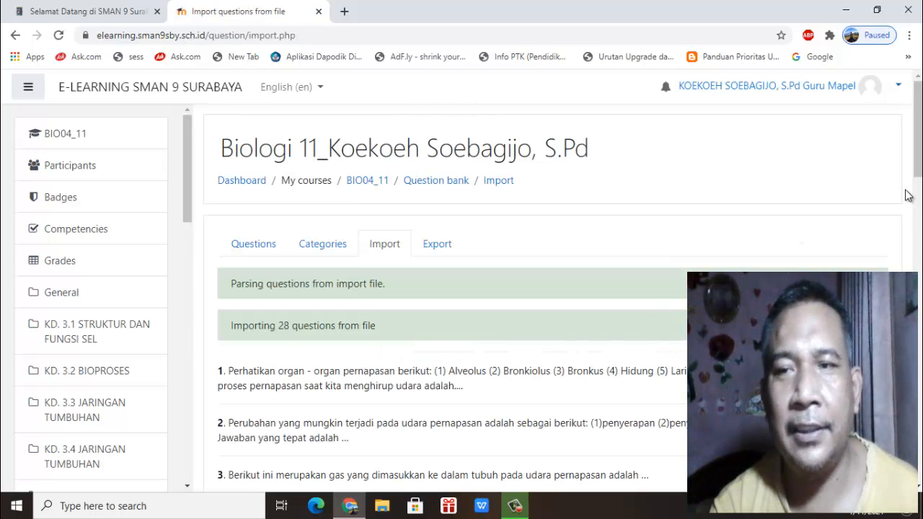
mouse_move(917, 173)
left_mouse_down()
mouse_move(917, 362)
mouse_move(917, 174)
left_mouse_up()
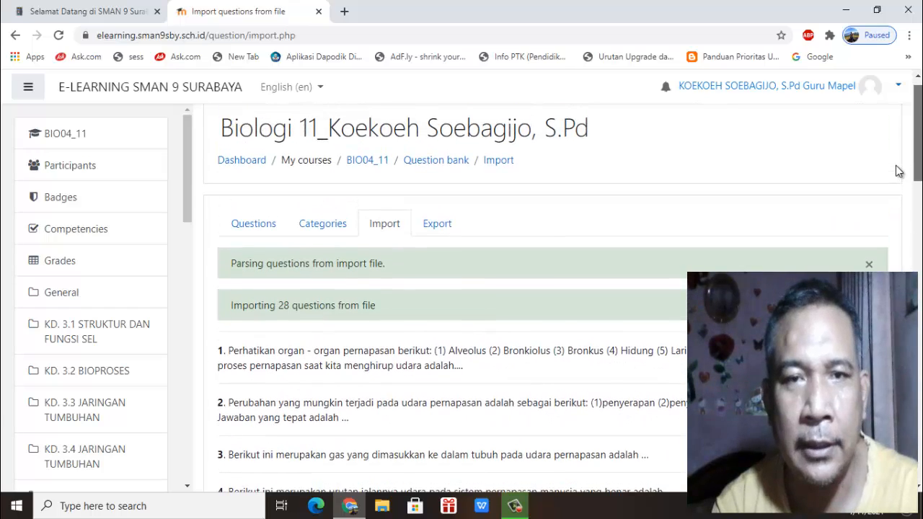
Open the course's question bank list and display the UH KD 3.8 SSIETEM PERNAPASAN JADI category to check its imported questions
left_click(253, 223)
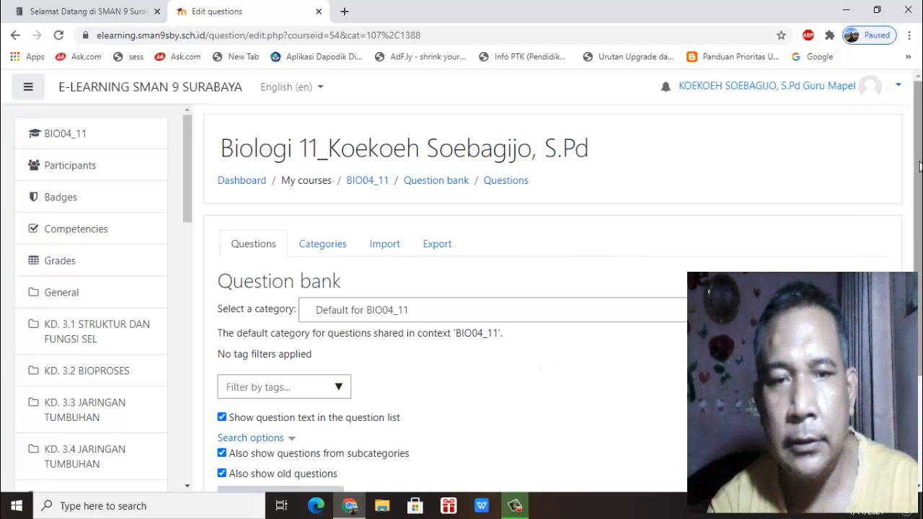
scroll(774, 235, "down", 3)
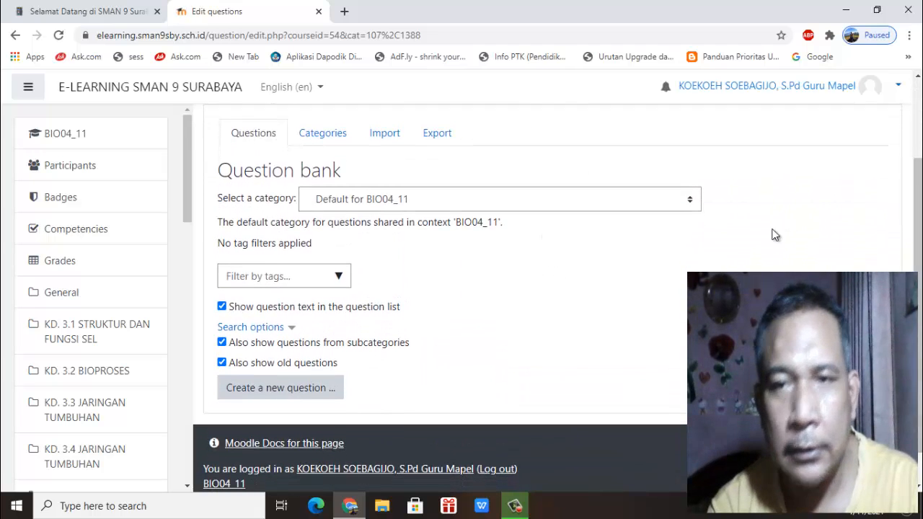
left_click(691, 202)
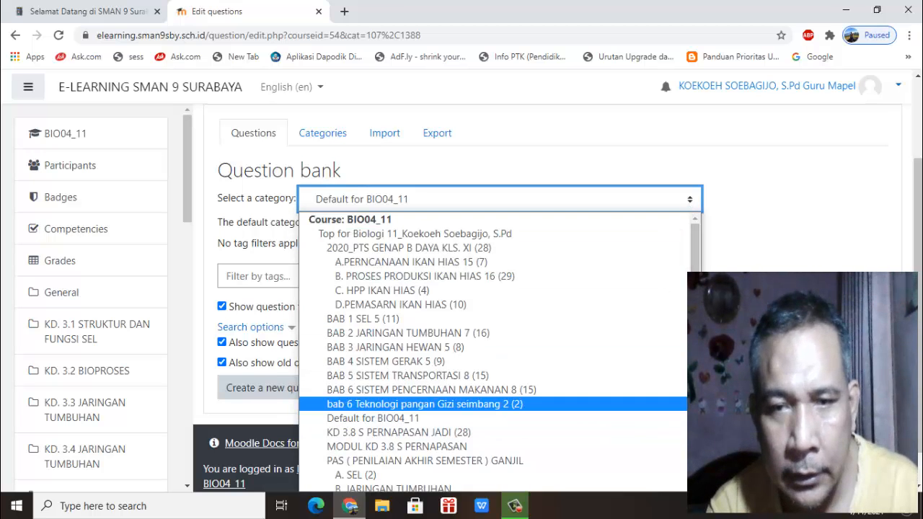
scroll(493, 353, "down", 2)
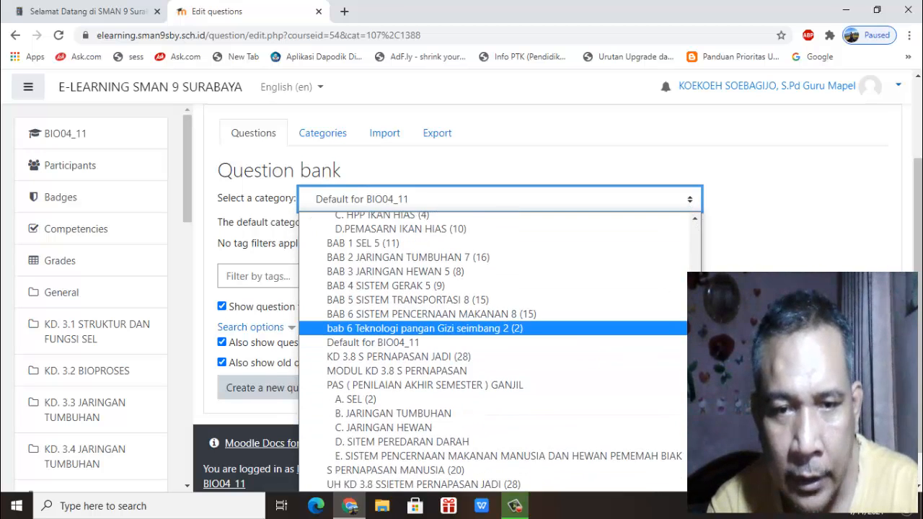
left_click(516, 485)
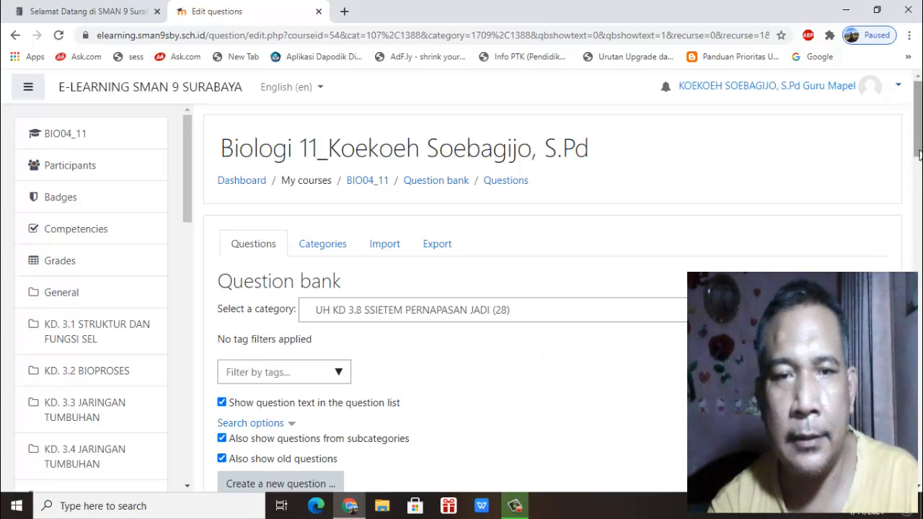
left_click_drag(921, 155, 920, 130)
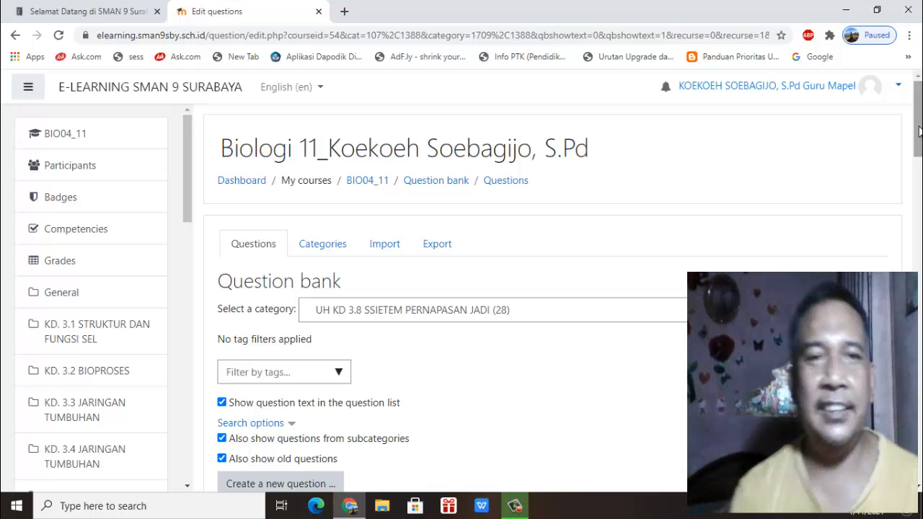